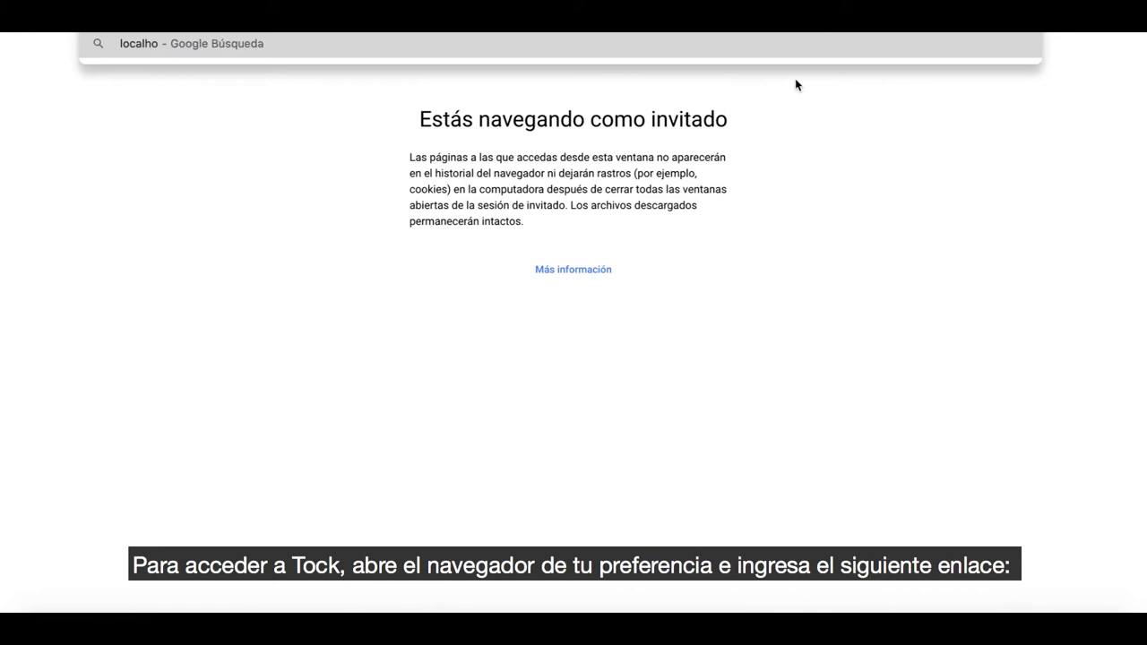
Continue typing the Tock server address localhost:80 in the guest window's address bar.
text(st)
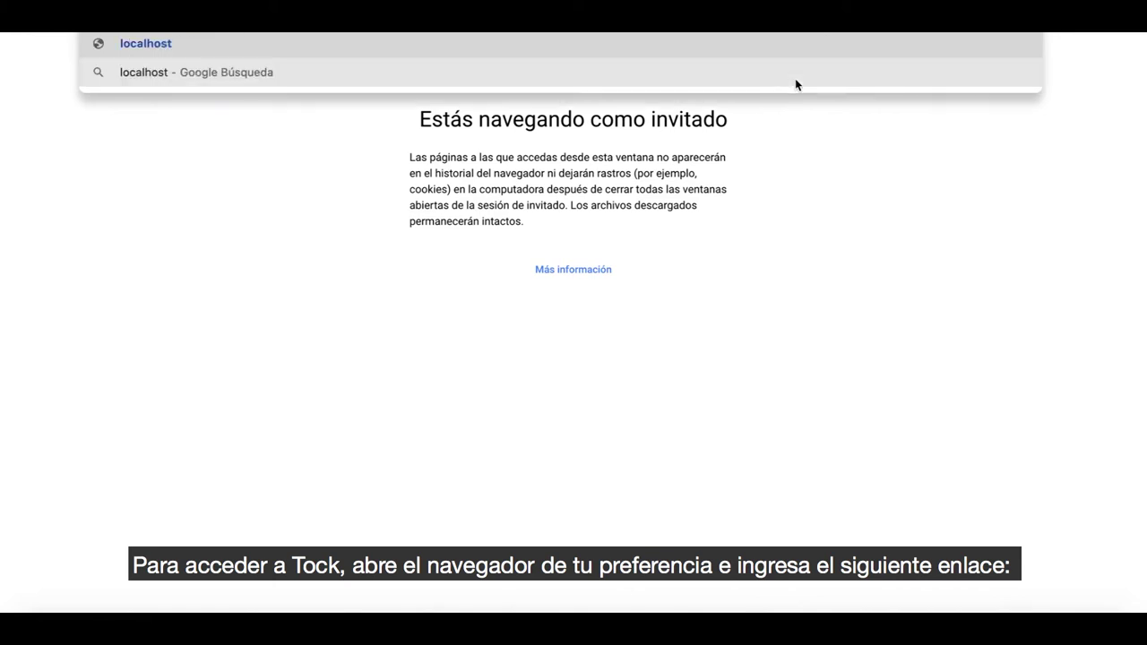
text(:)
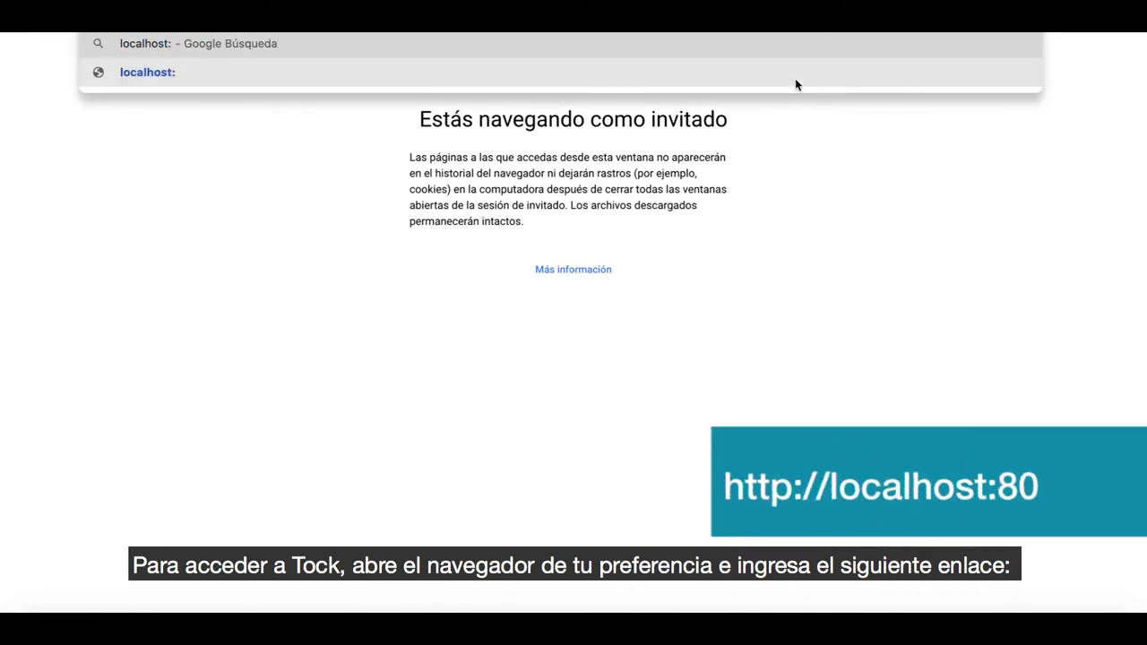
text(80)
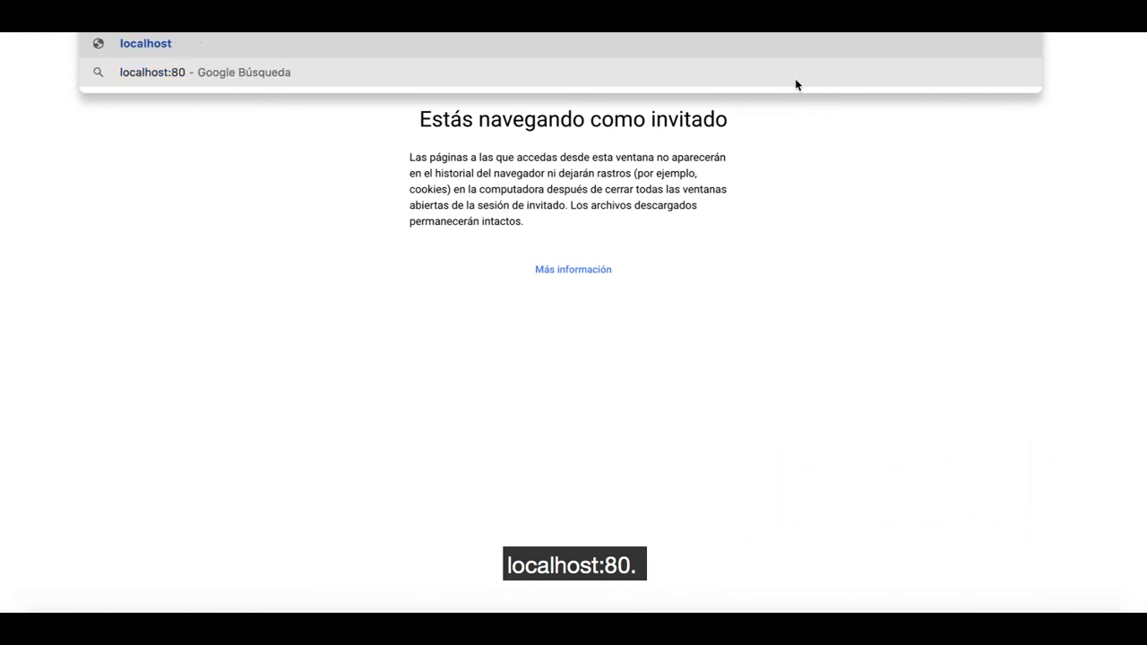
Load the localhost:80 address in the guest window.
key(Return)
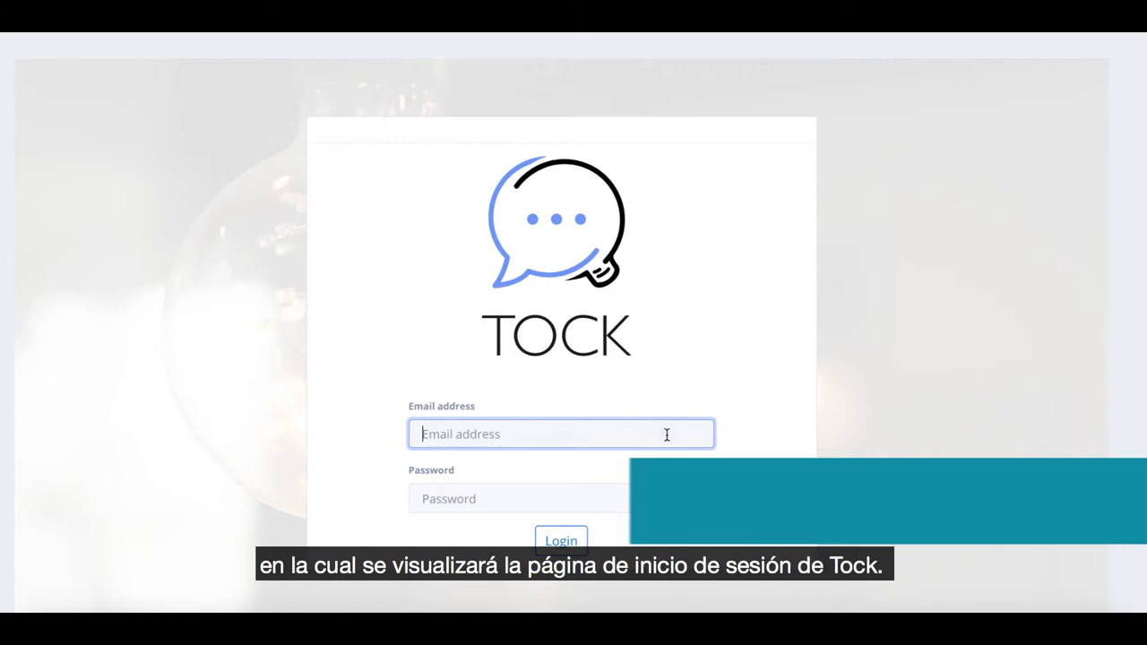
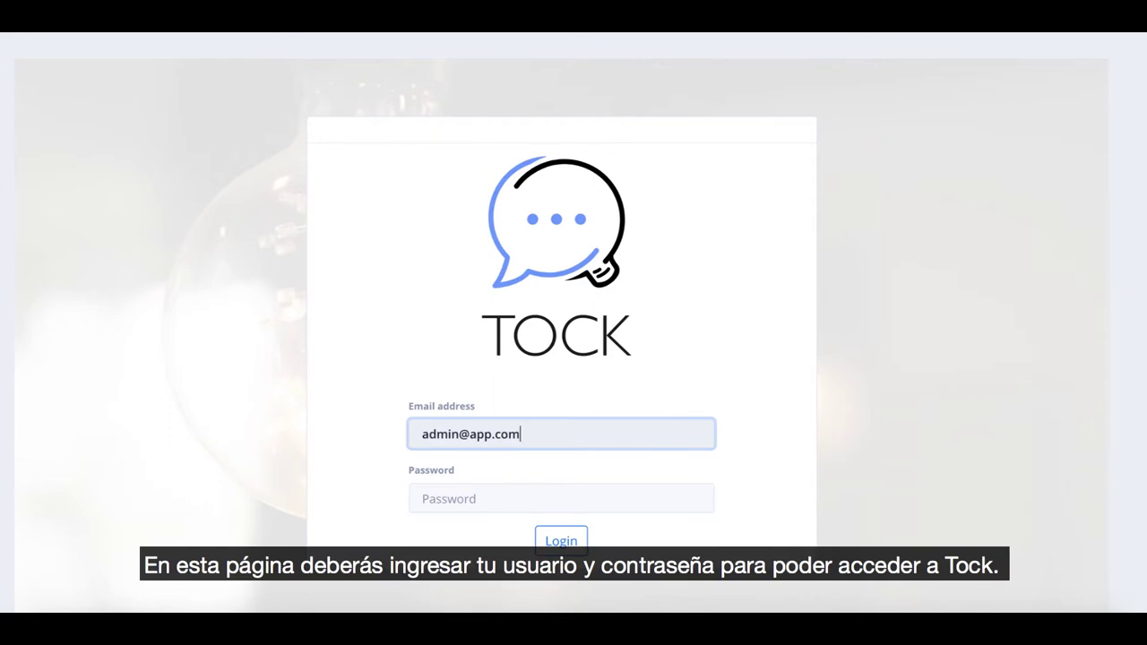
Log in to Tock Studio with the administrator e-mail and password.
click(659, 500)
text(•••••ord)
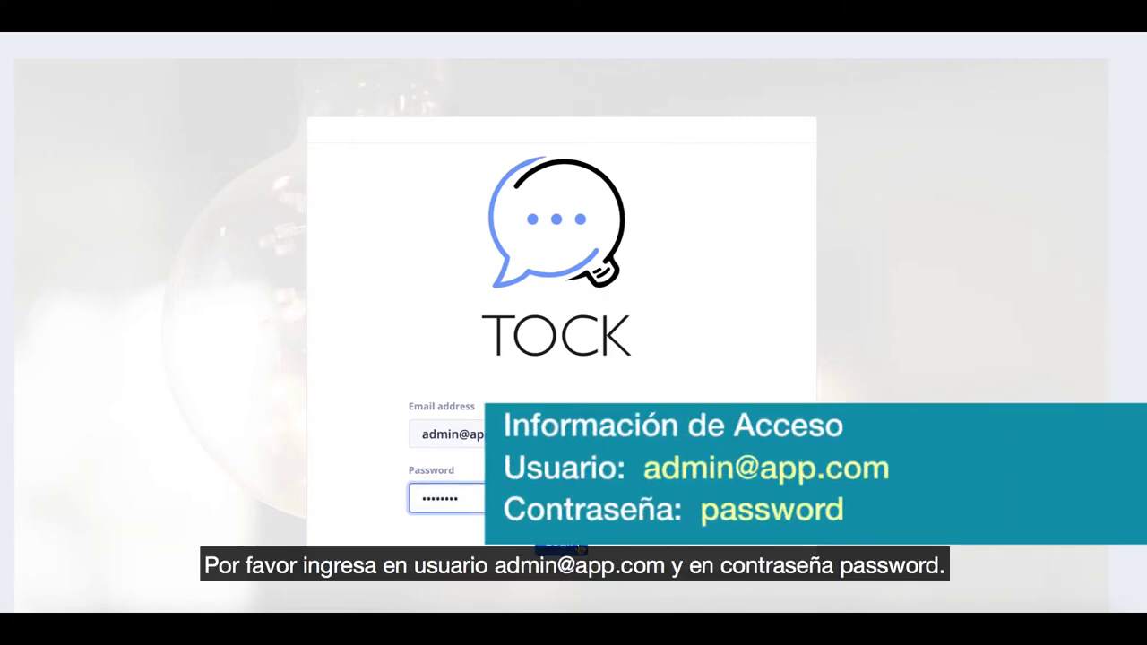
key(Tab)
click(573, 548)
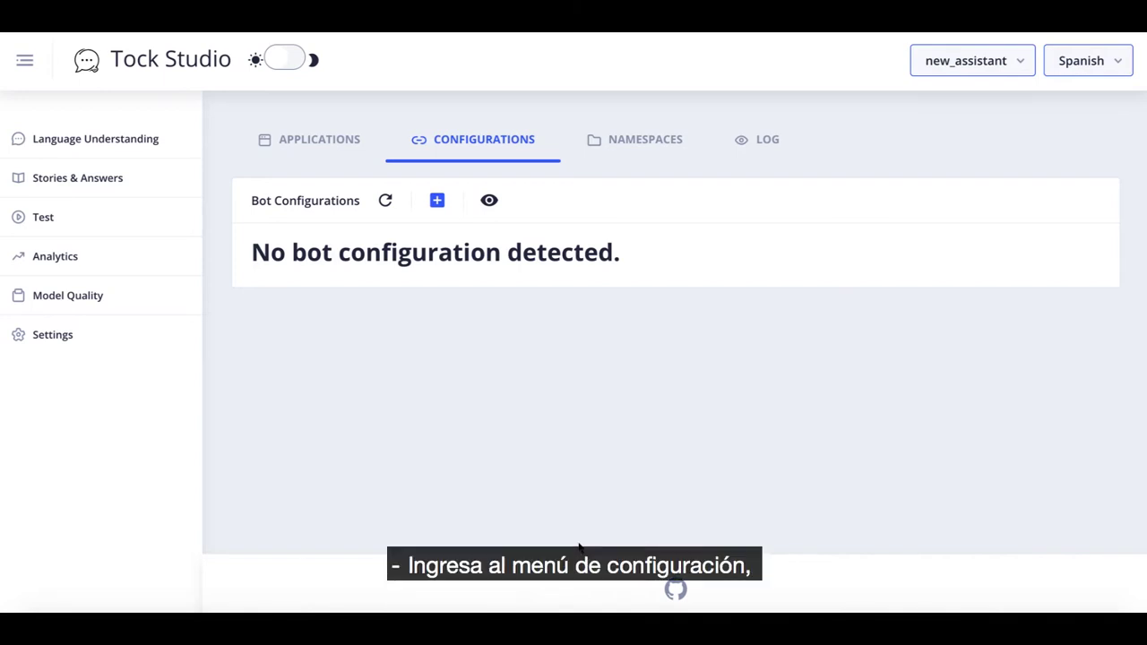
Open Settings to list the bot applications, showing new_assistant in Spanish.
click(67, 339)
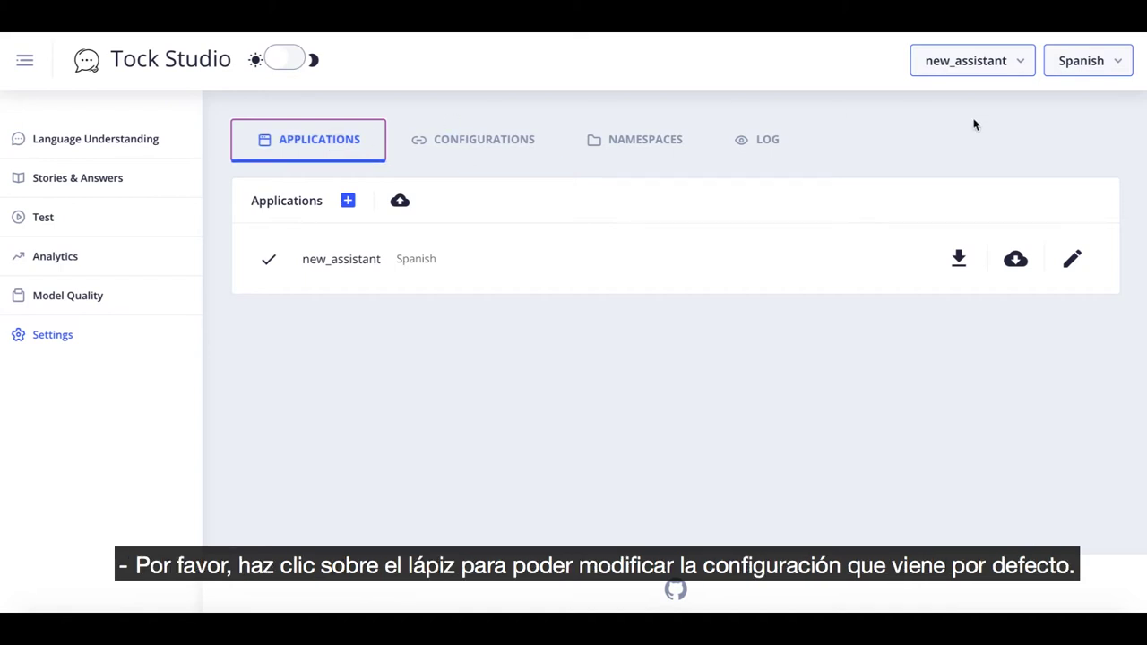
Rename the new_assistant application to Lina and save it.
click(1074, 260)
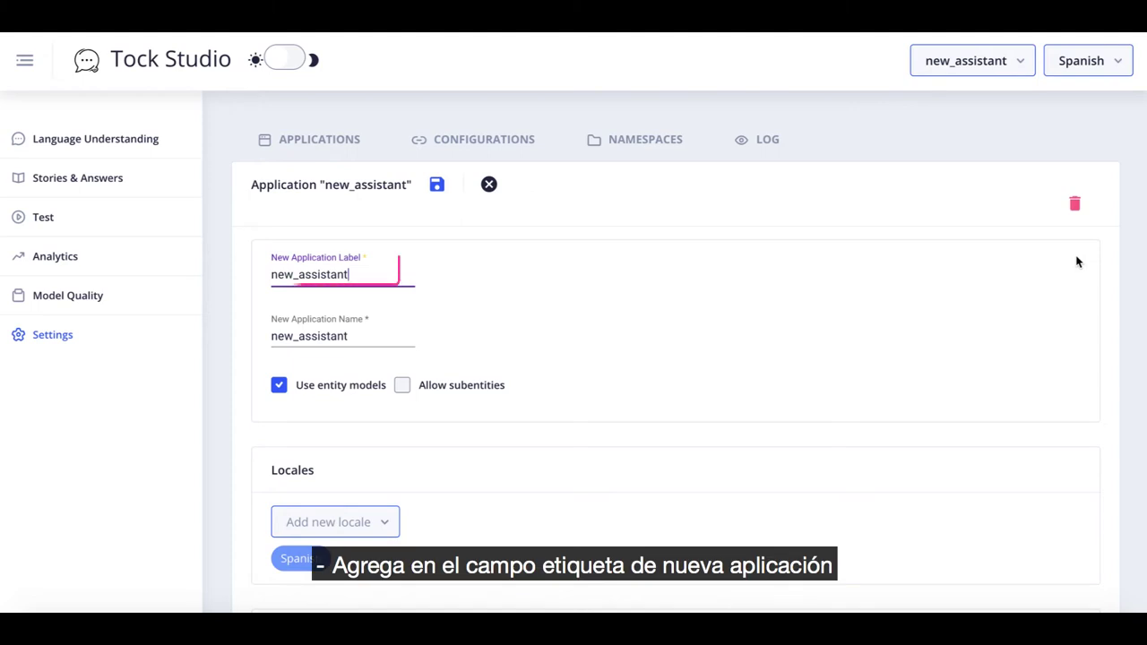
key(BackSpace)
key(BackSpace)
key(BackSpace)
key(BackSpace)
key(BackSpace)
key(BackSpace)
key(BackSpace)
key(BackSpace)
key(BackSpace)
key(BackSpace)
key(BackSpace)
key(BackSpace)
key(BackSpace)
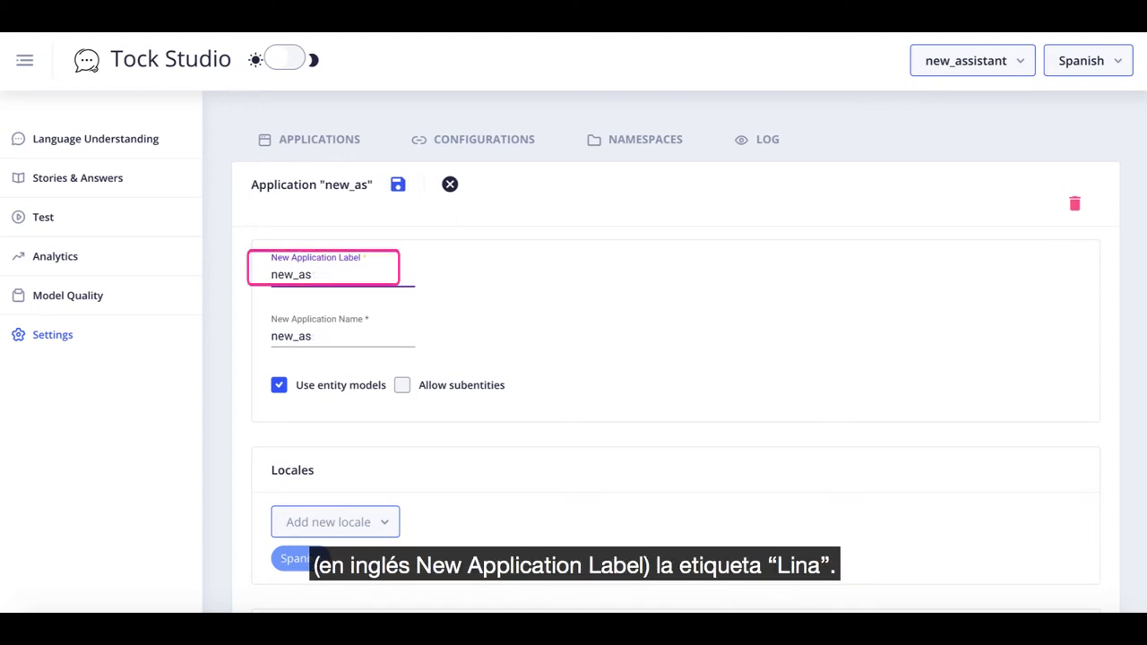
text(Lina)
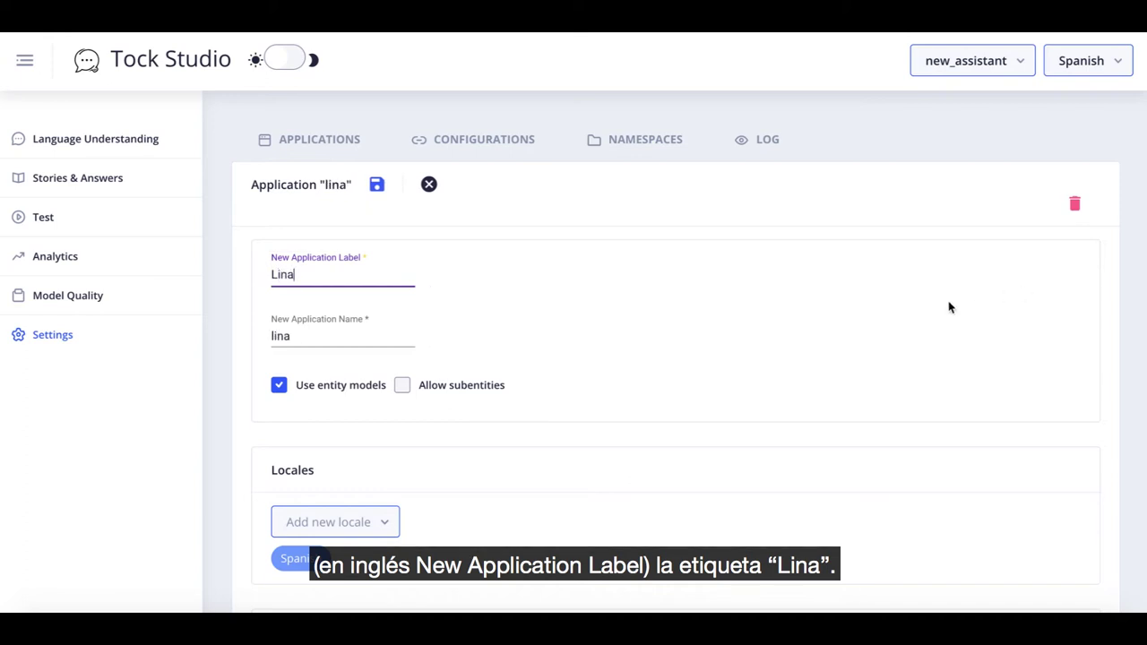
click(377, 185)
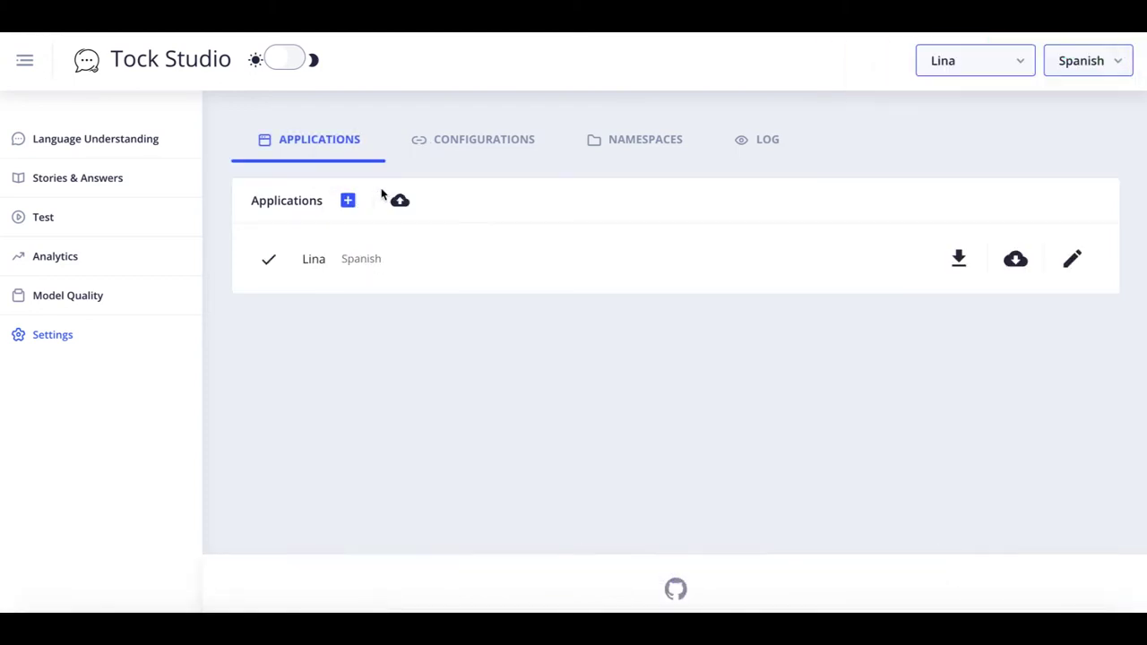
Make Lina the current application in Spanish and start a new connector configuration.
click(984, 65)
click(995, 99)
click(1086, 70)
click(1101, 99)
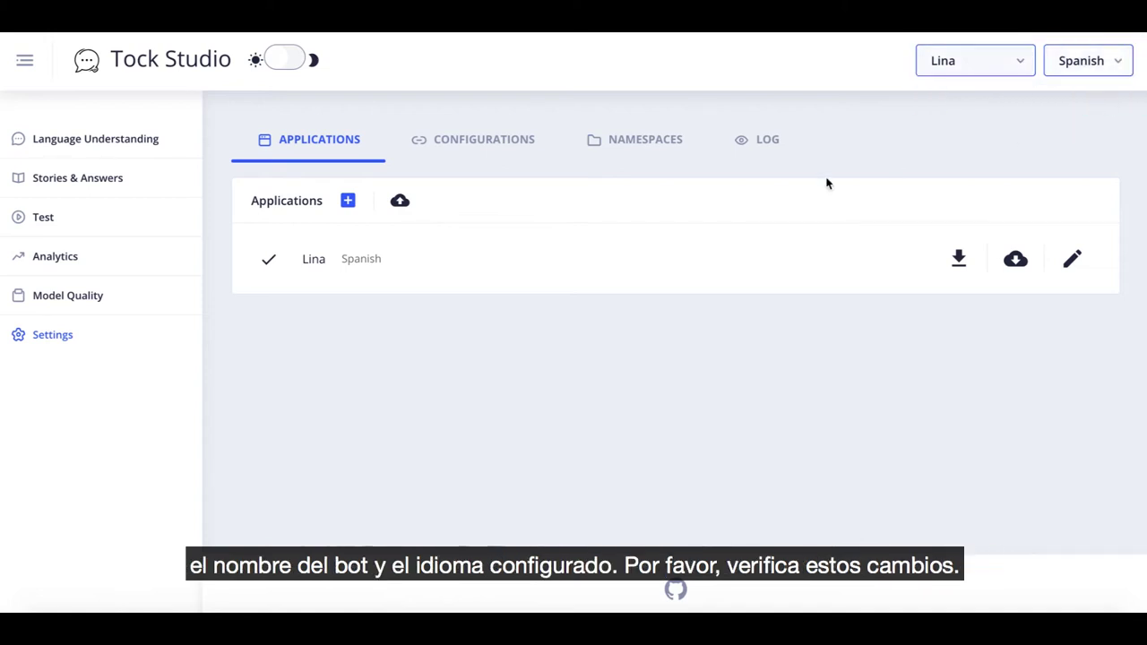
click(513, 158)
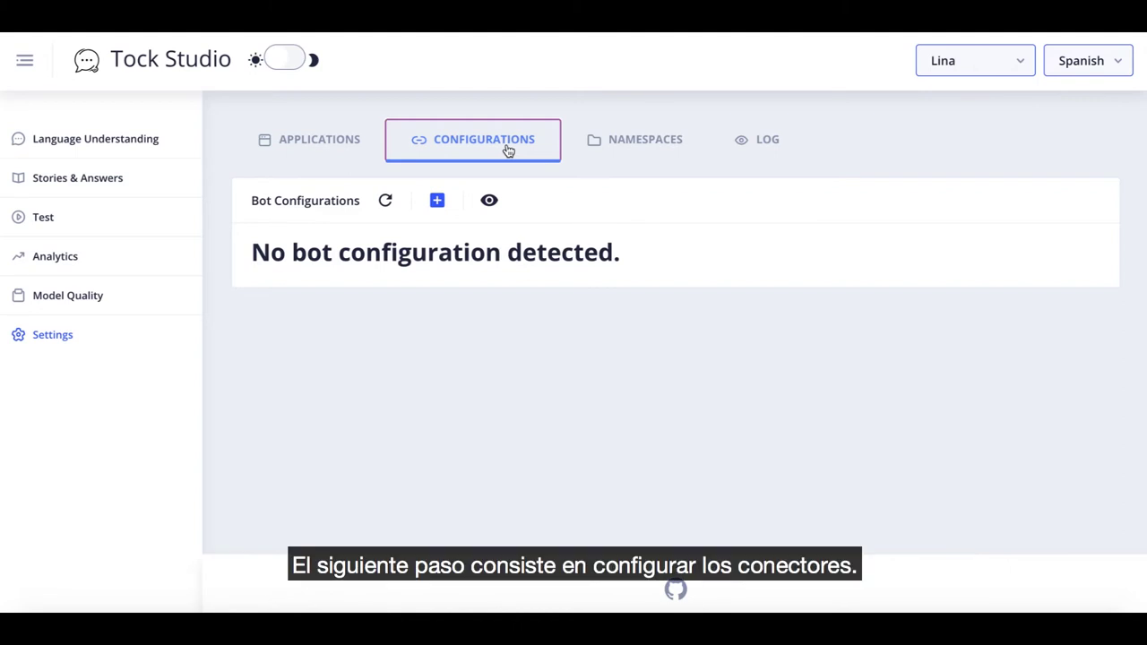
click(437, 202)
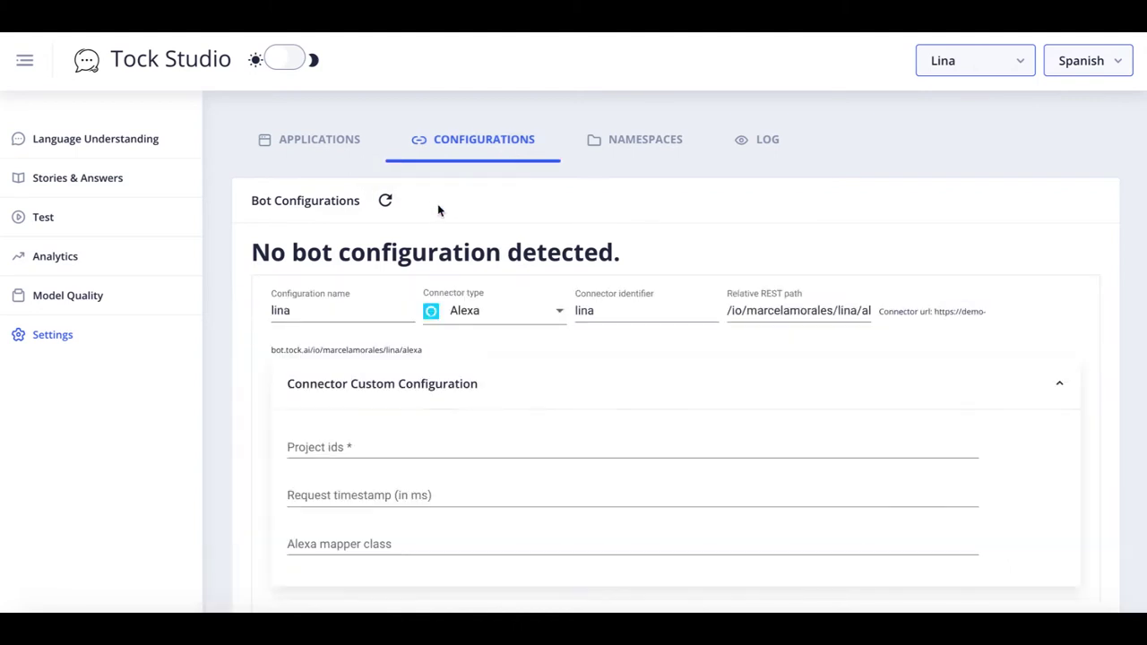
Create a Web connector configuration with name and identifier lina-web.
click(471, 310)
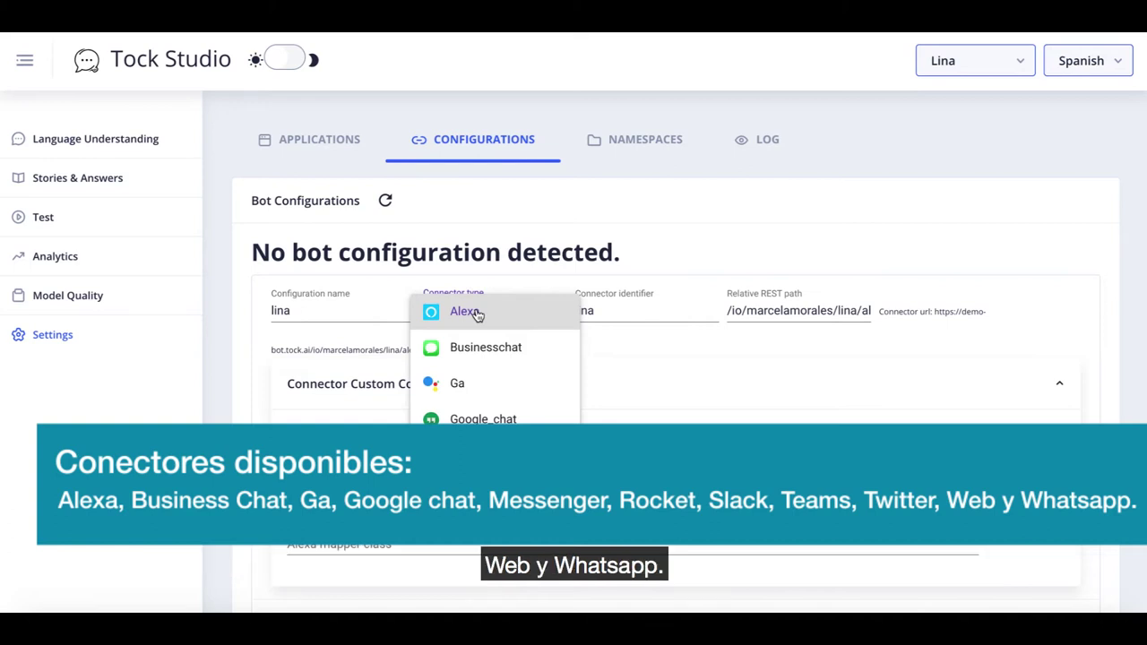
scroll(477, 320, down, 3)
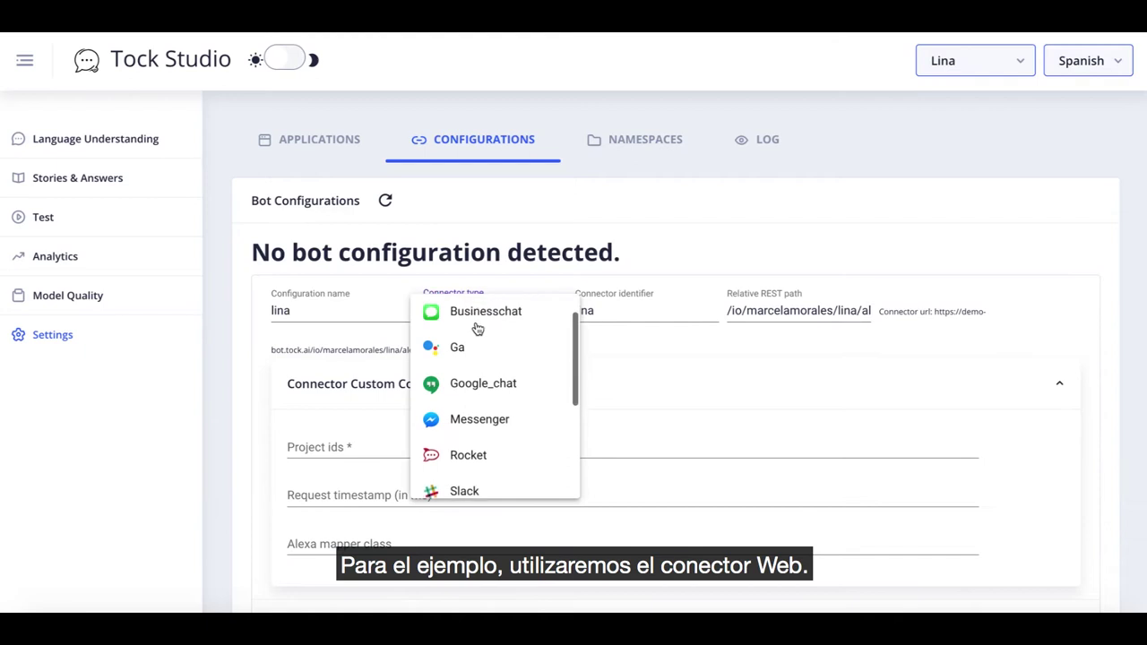
scroll(477, 328, down, 3)
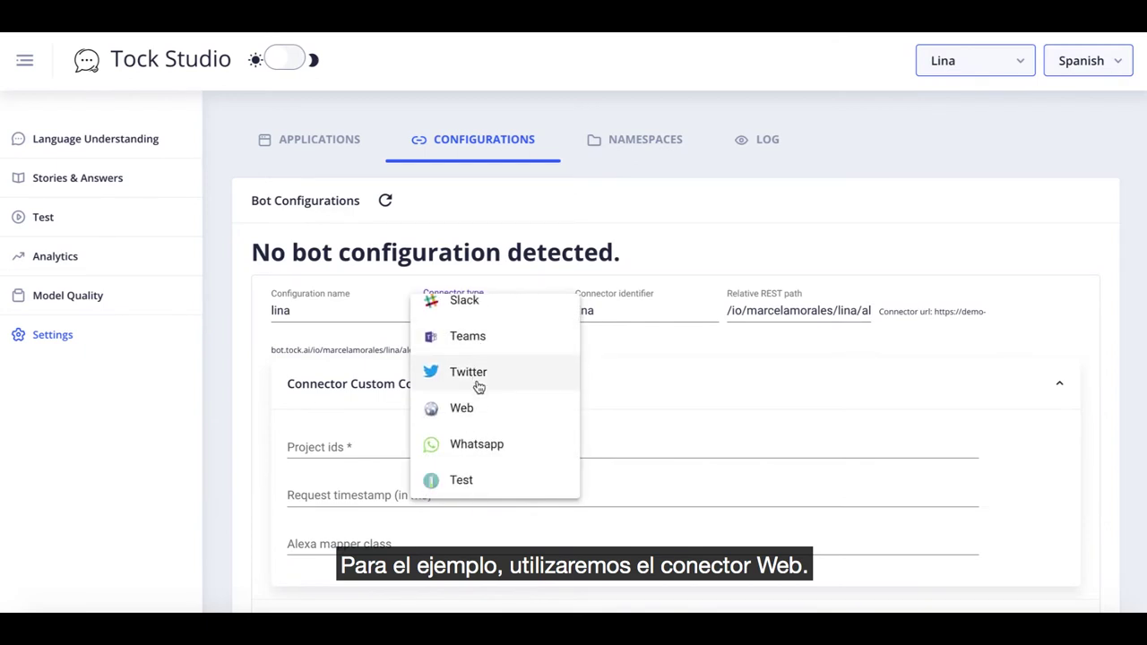
click(480, 413)
click(367, 314)
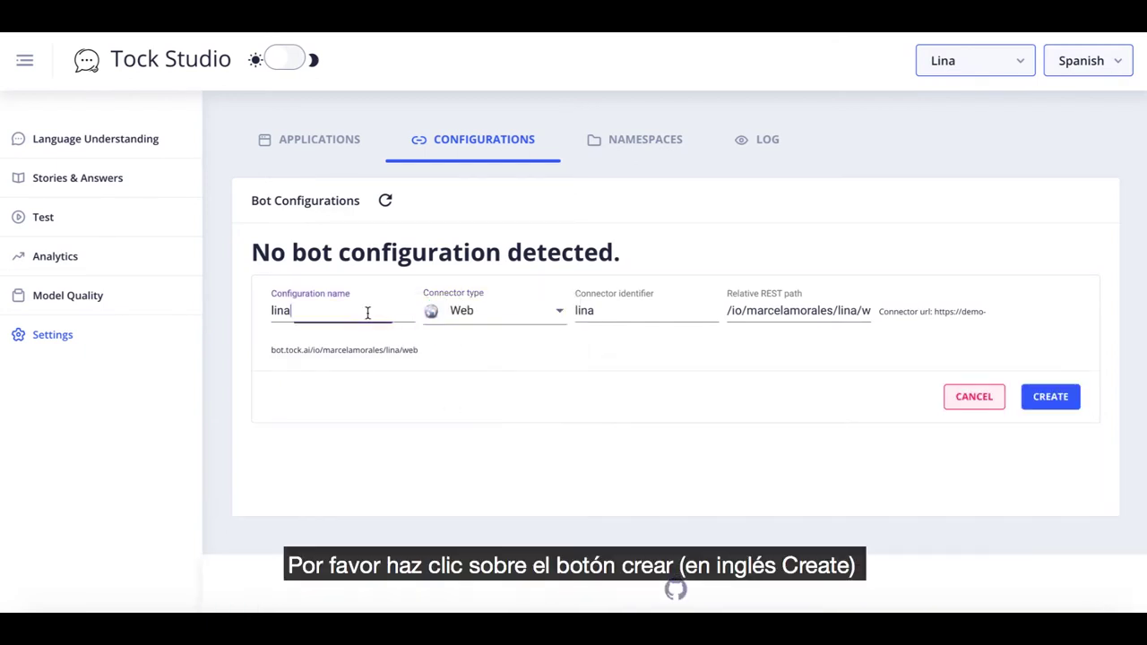
text(-web)
click(640, 308)
text(-web)
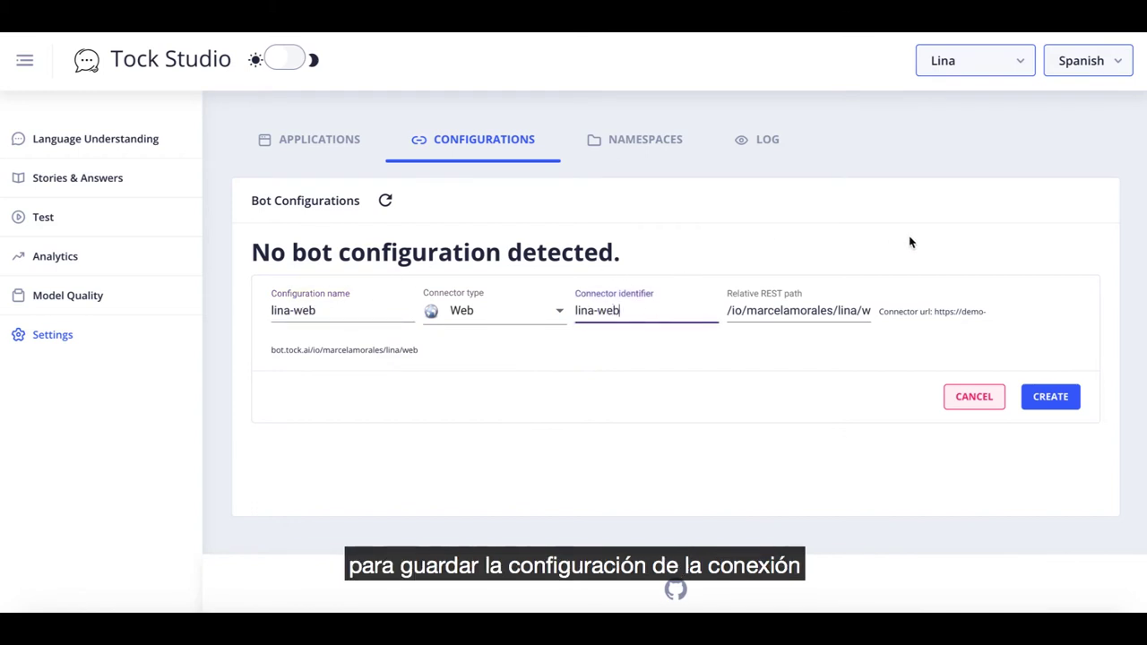
click(1054, 400)
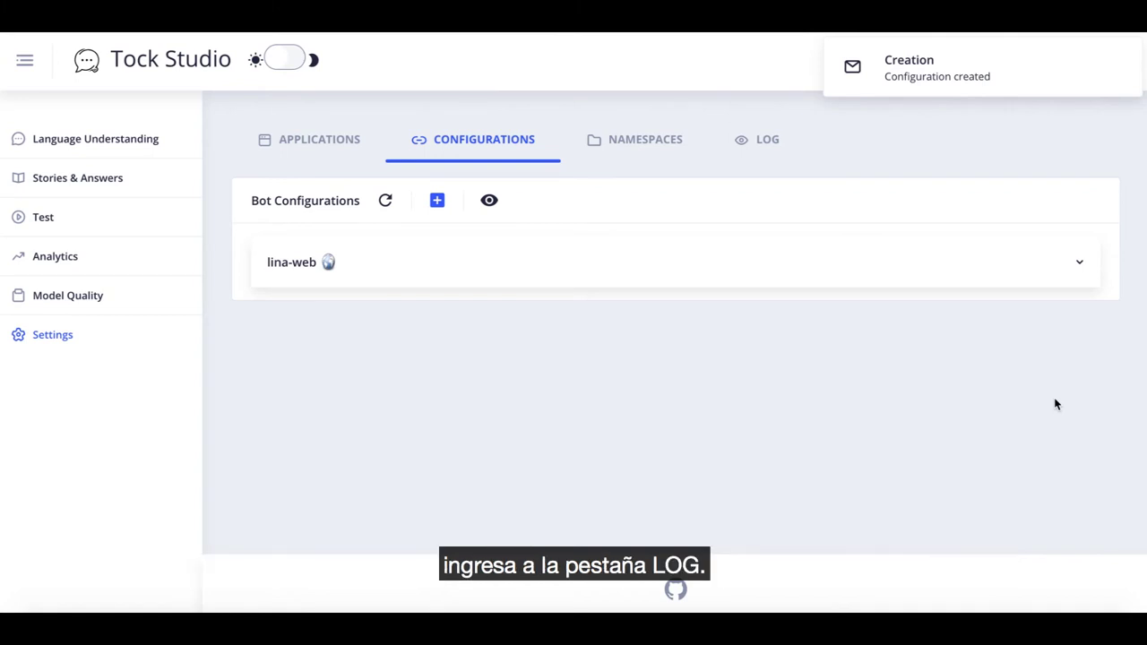
click(766, 153)
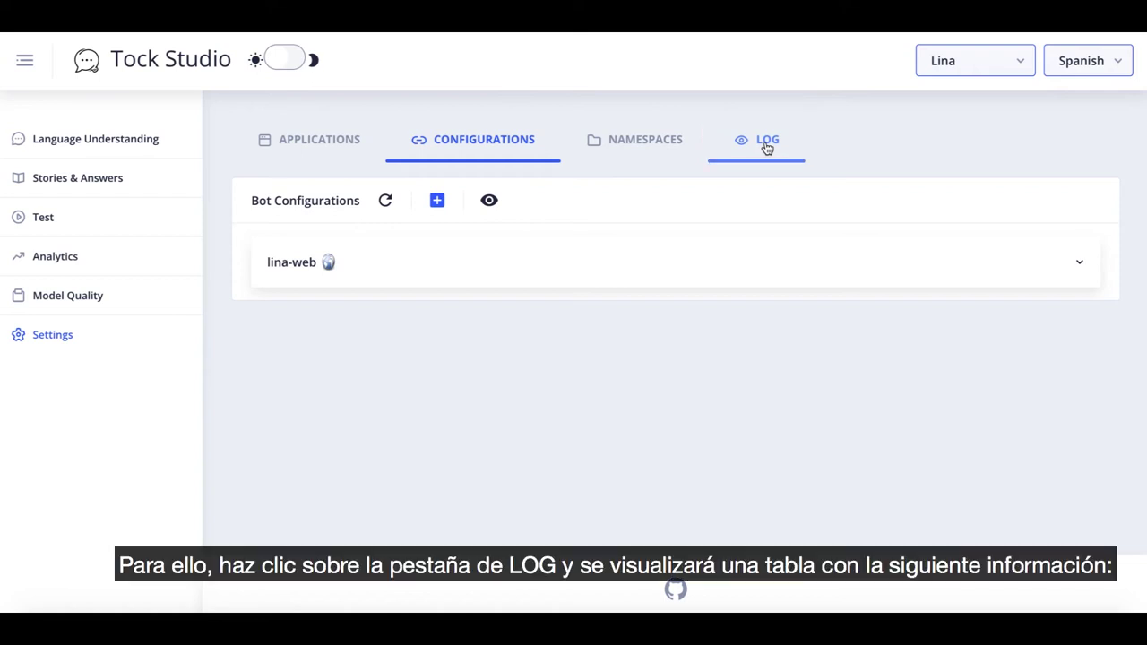
Show the settings log and the details of the latest lina-web configuration entry.
click(767, 148)
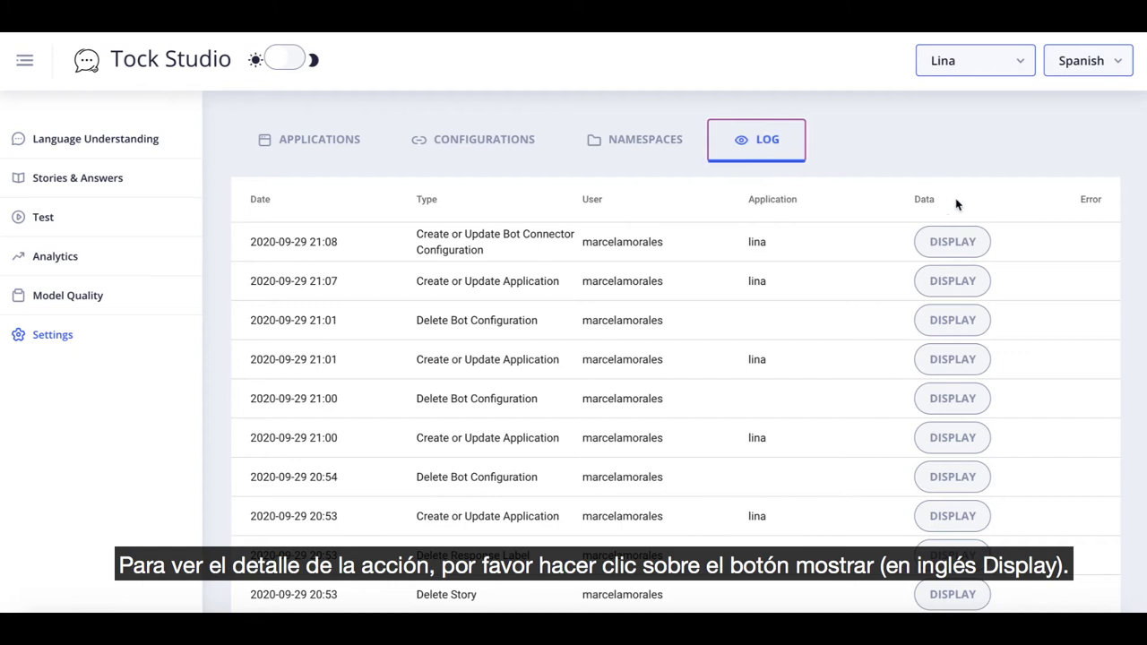
click(961, 242)
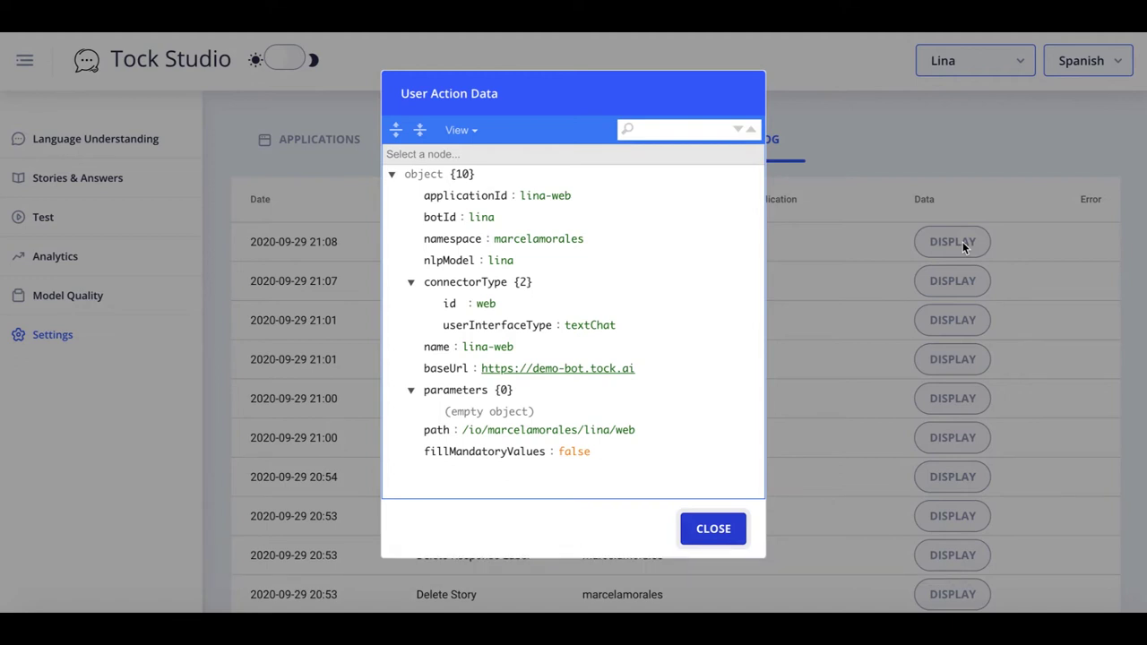
click(963, 243)
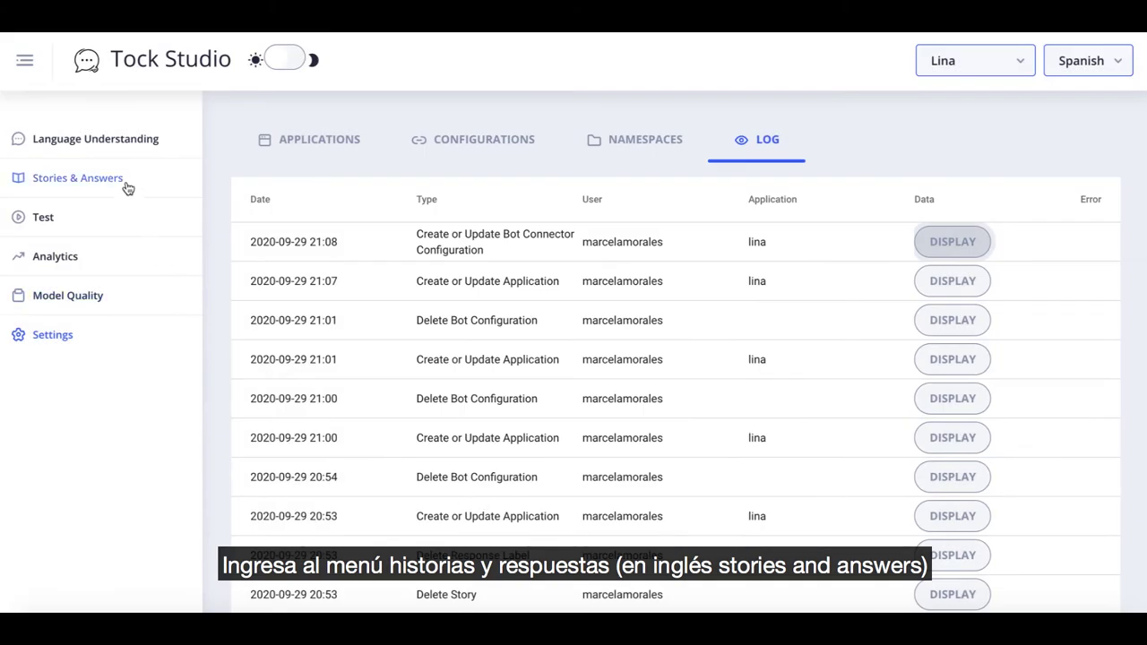
In Stories & Answers, add a new story from the user phrase 'Hola!'.
click(128, 187)
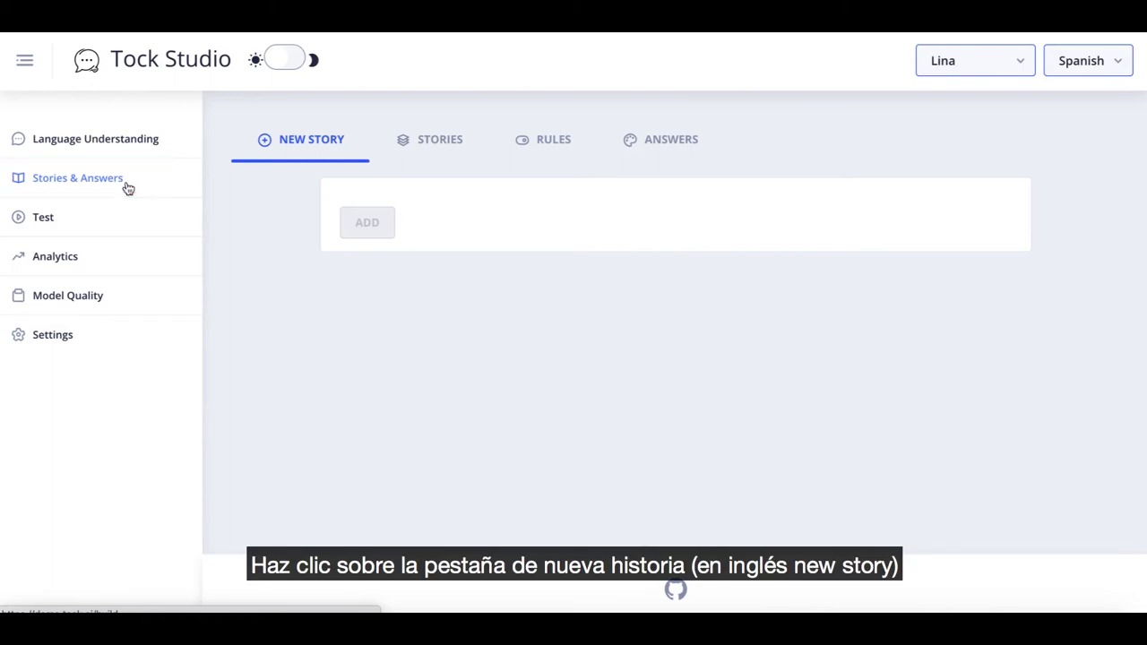
click(368, 220)
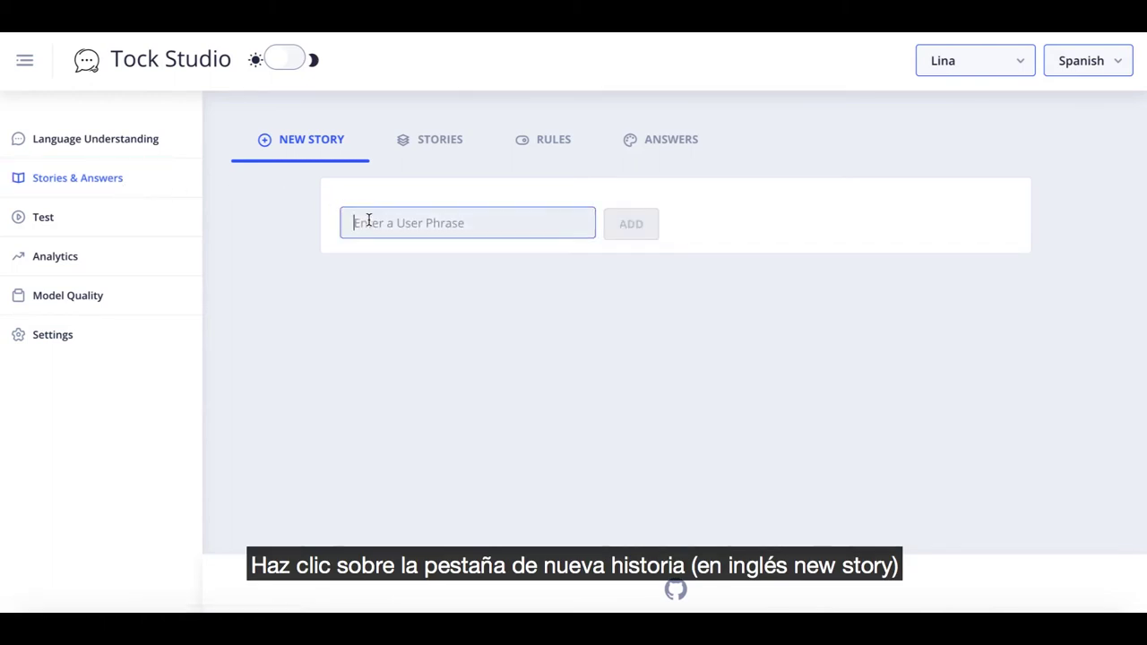
text(Hola!)
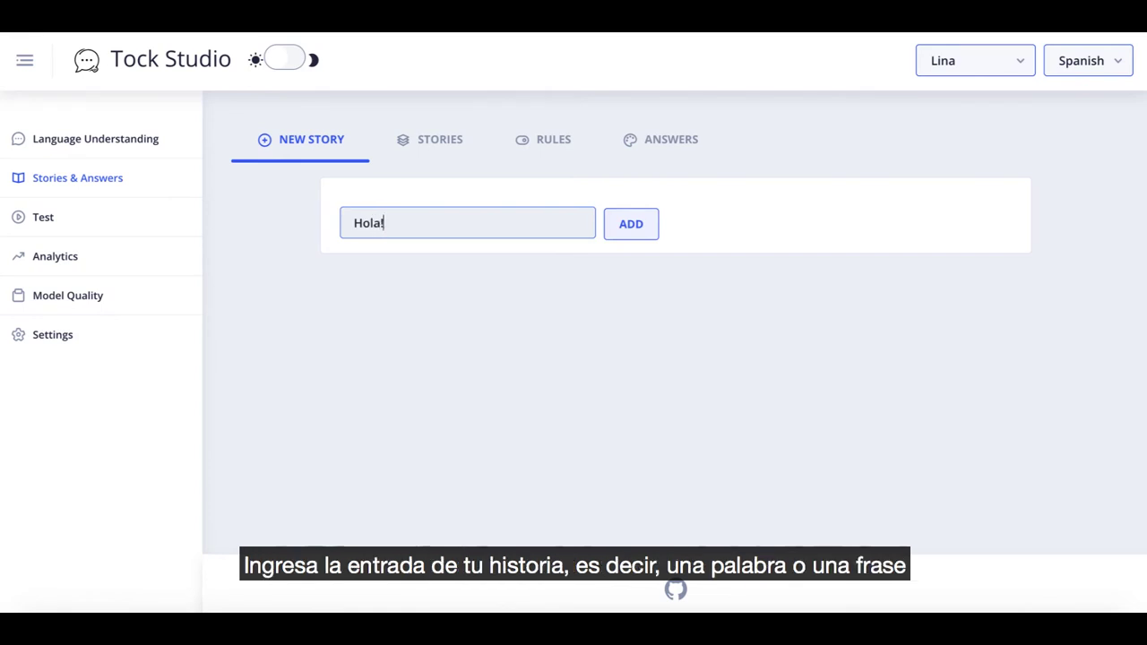
click(632, 225)
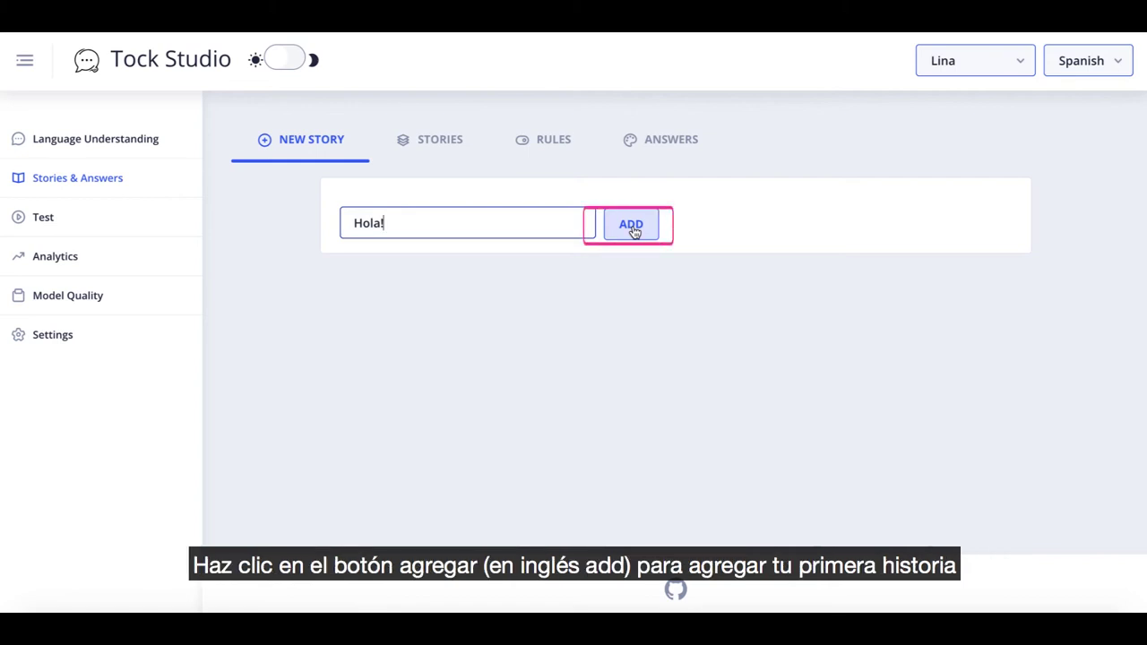
click(634, 232)
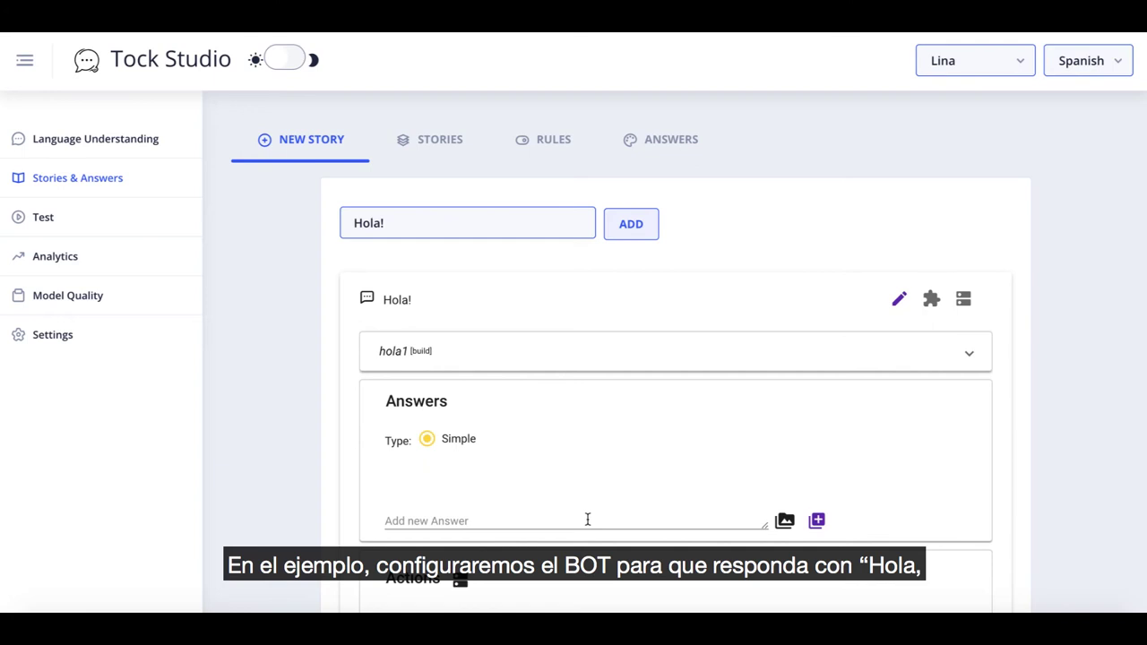
Give the Hola! story the answer 'hola, en qué puedo ayudarte?' and create it.
text(hol)
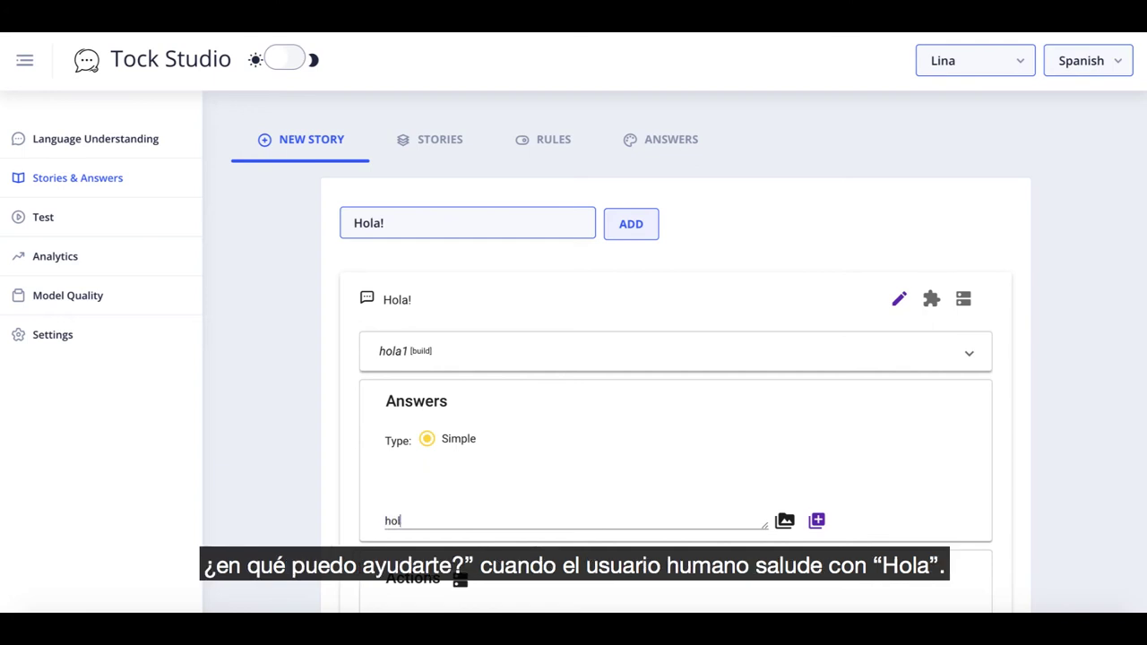
text(a, en qué puedo ayudar)
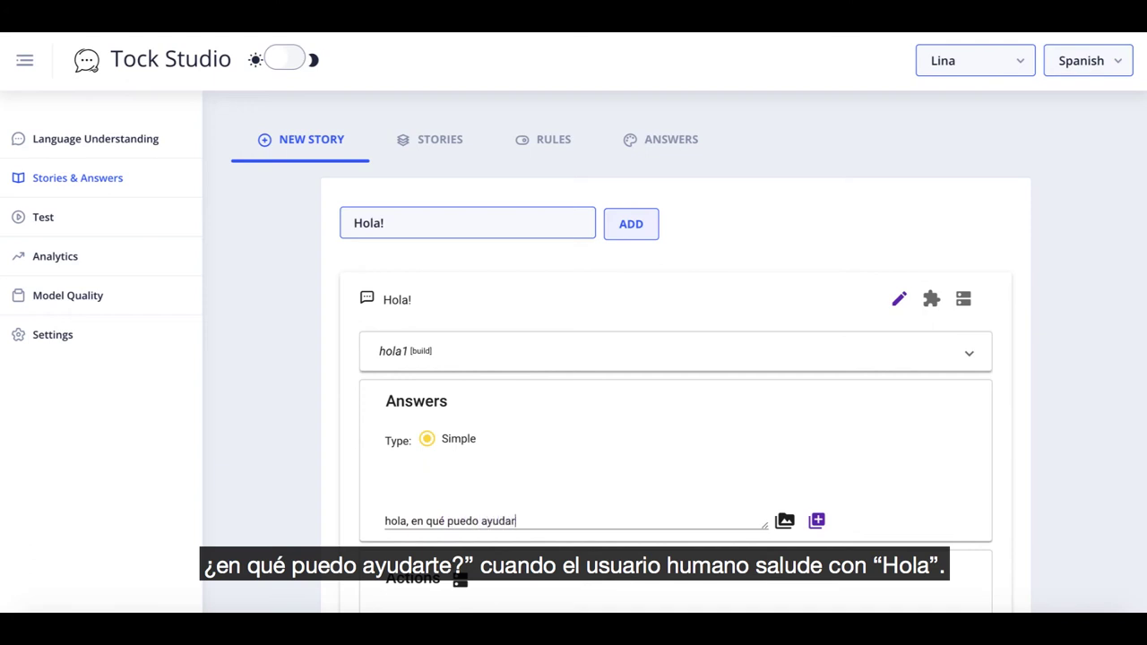
text(te?)
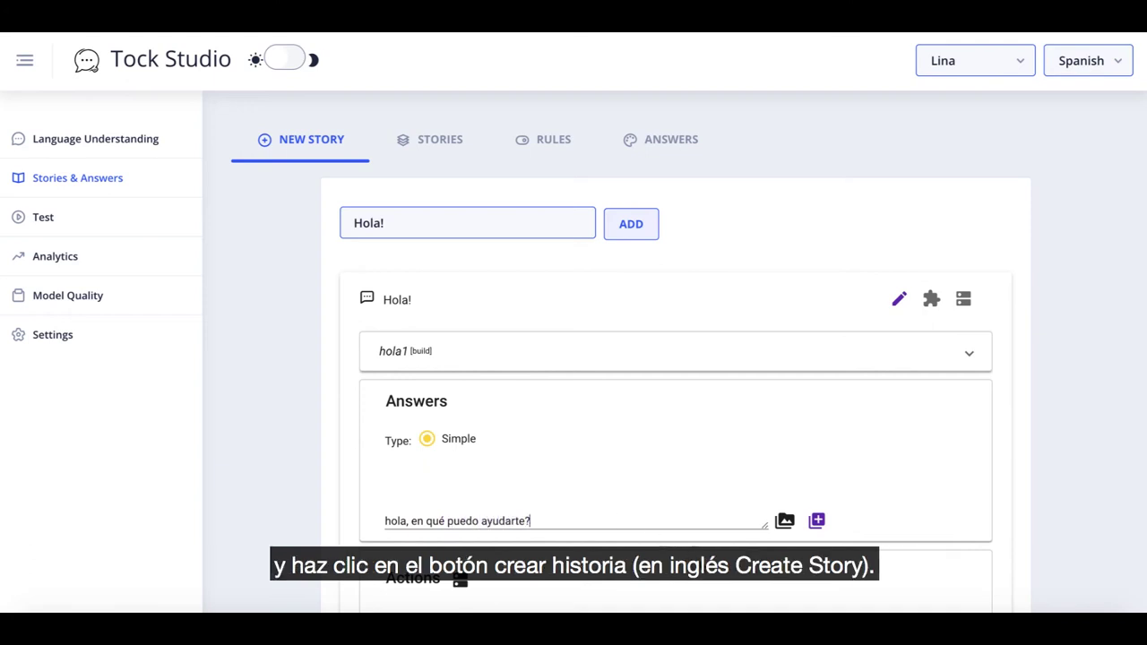
scroll(774, 508, down, 3)
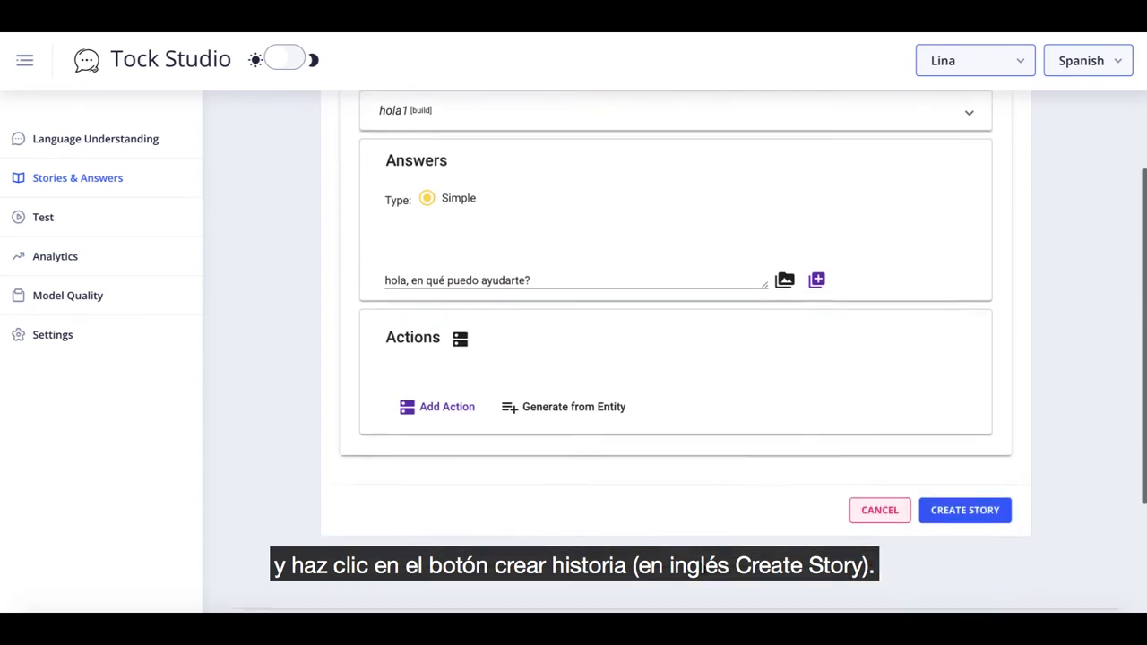
click(966, 510)
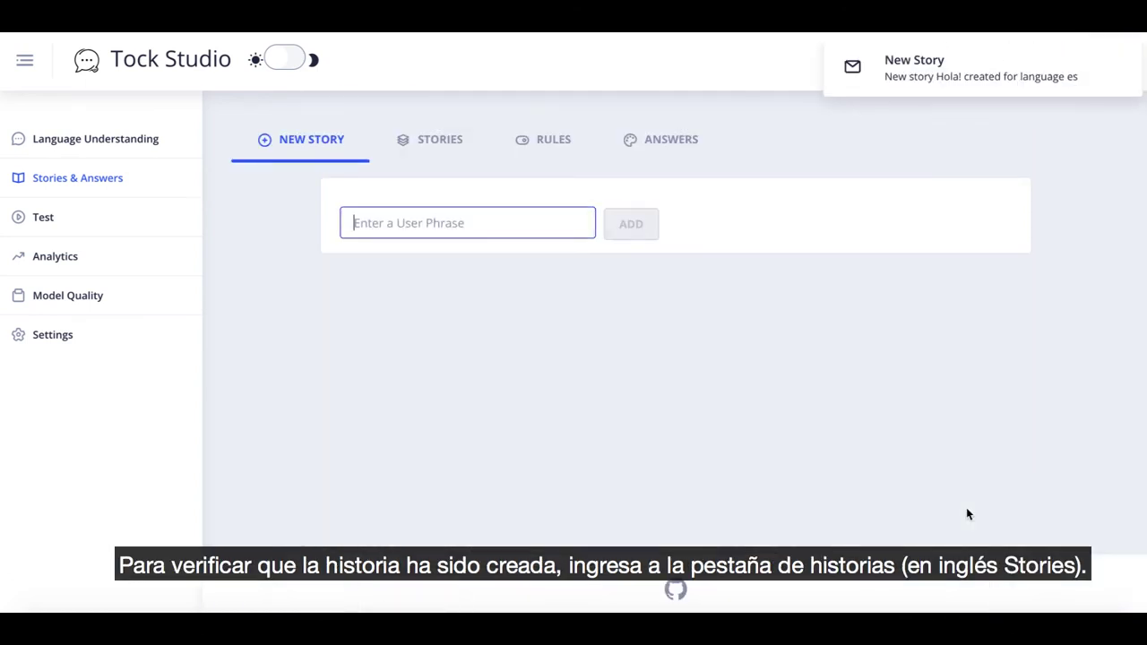
Open the Stories list to see Hola! under build with intent hola1.
click(454, 149)
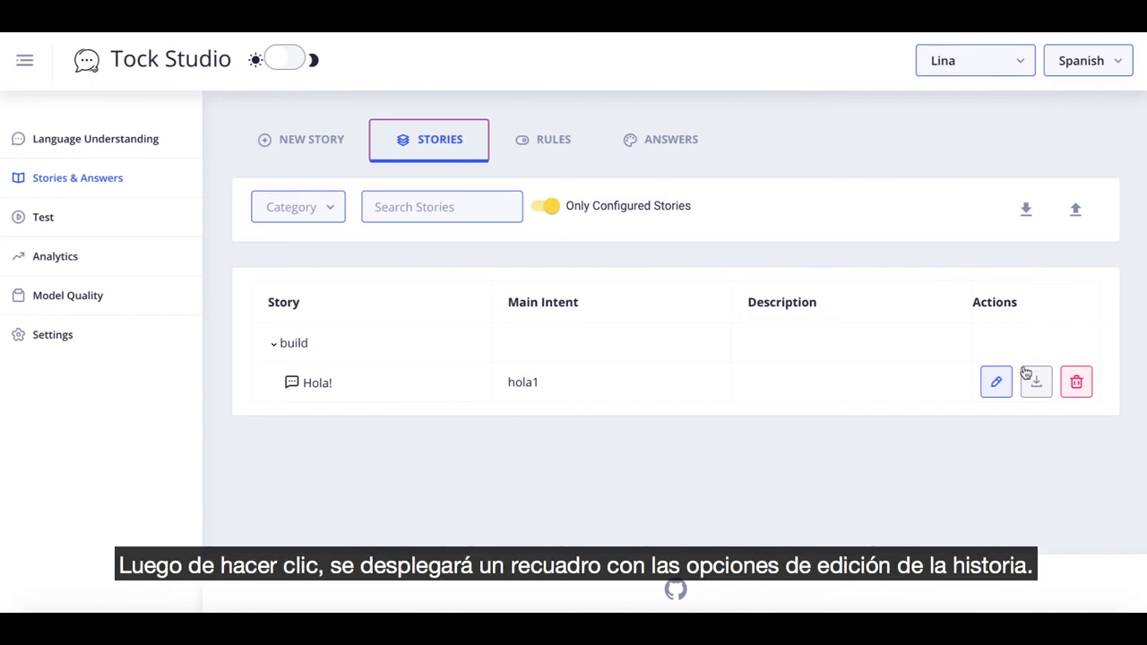
Open the Hola! story's Update Answer dialog showing the answer 'hola, en qué puedo ayudarte?'.
click(999, 386)
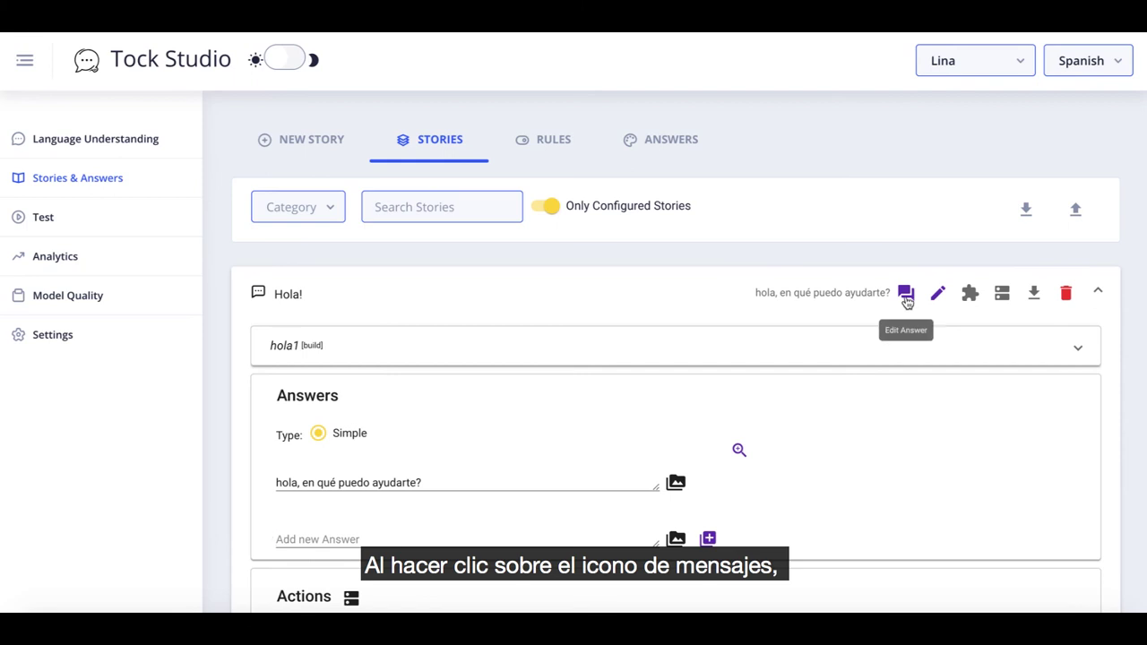
click(906, 294)
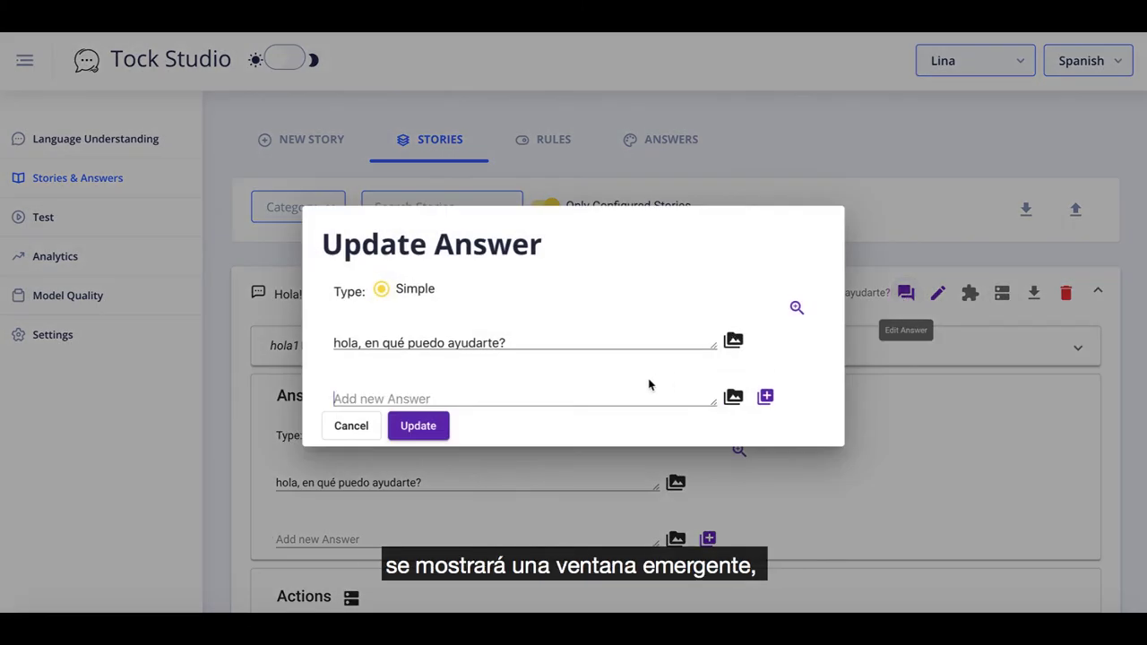
Capitalise 'Hola' in the first answer and add 'Hola, bienvenido a nuestro portal, en qué puedo ayudarte?'.
click(336, 341)
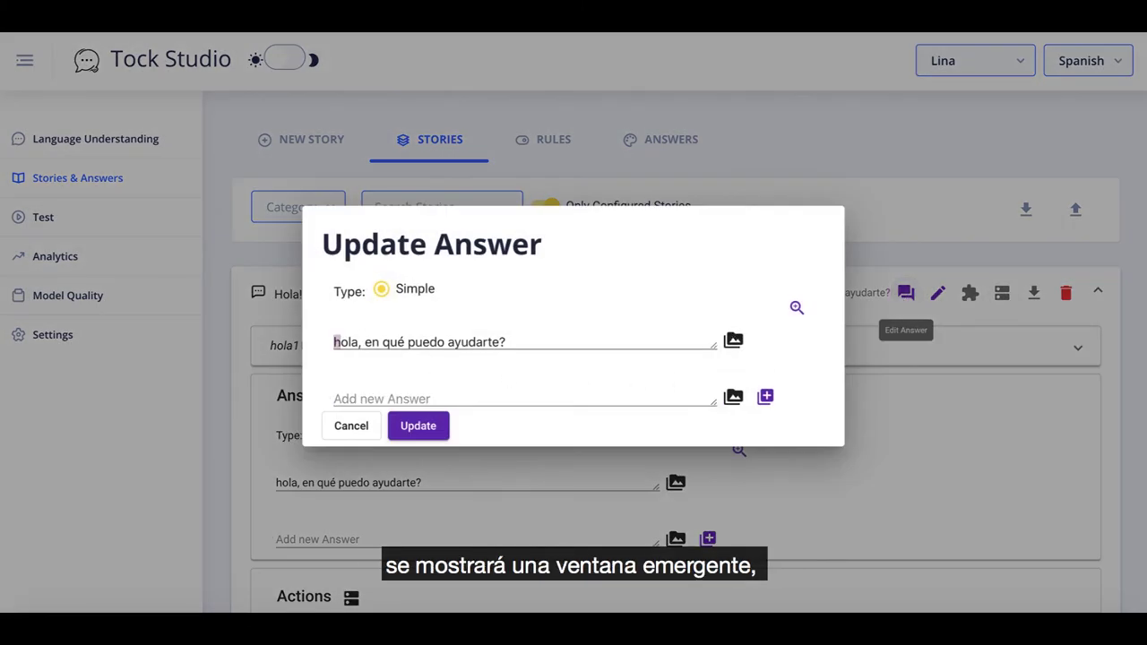
text(H)
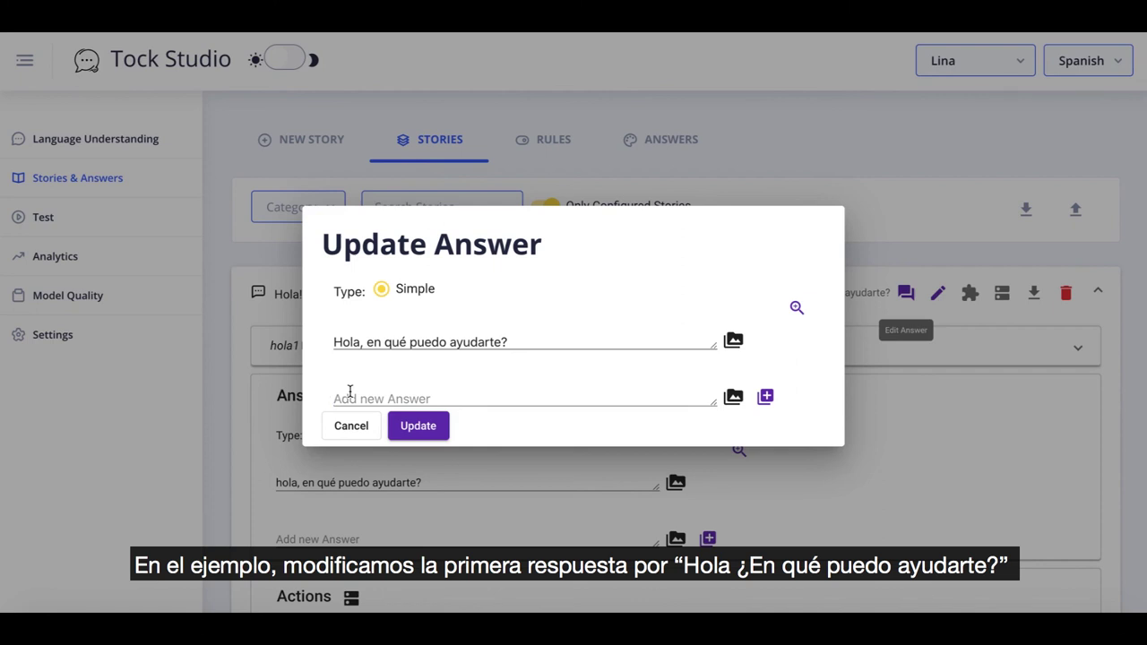
text(Hola, )
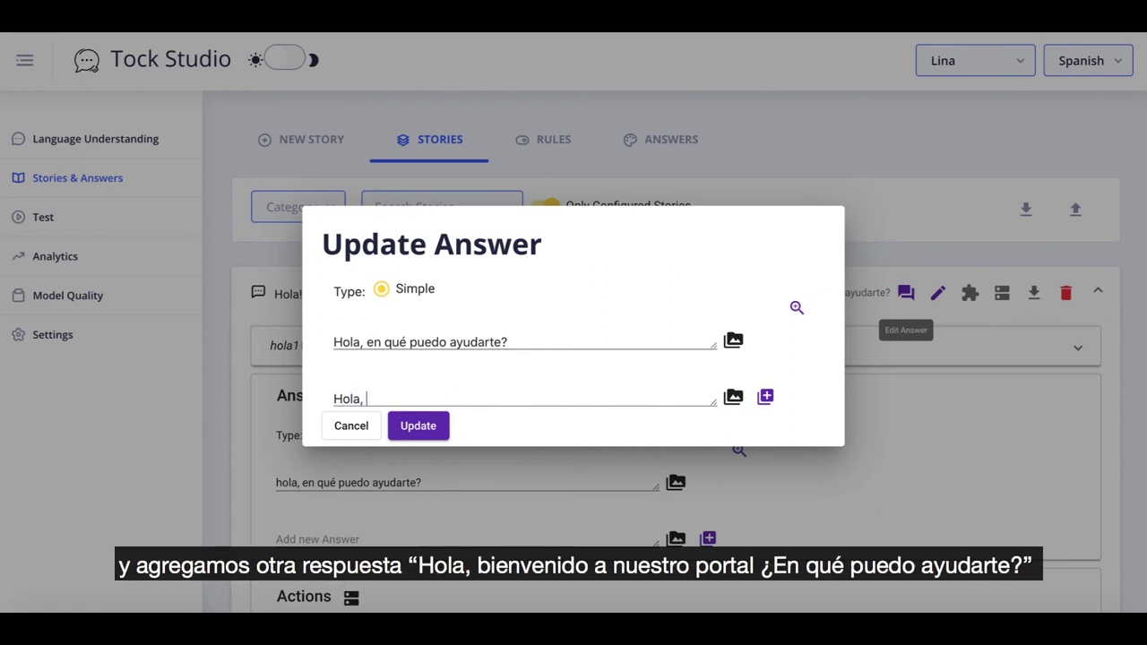
text(bienvenido a n)
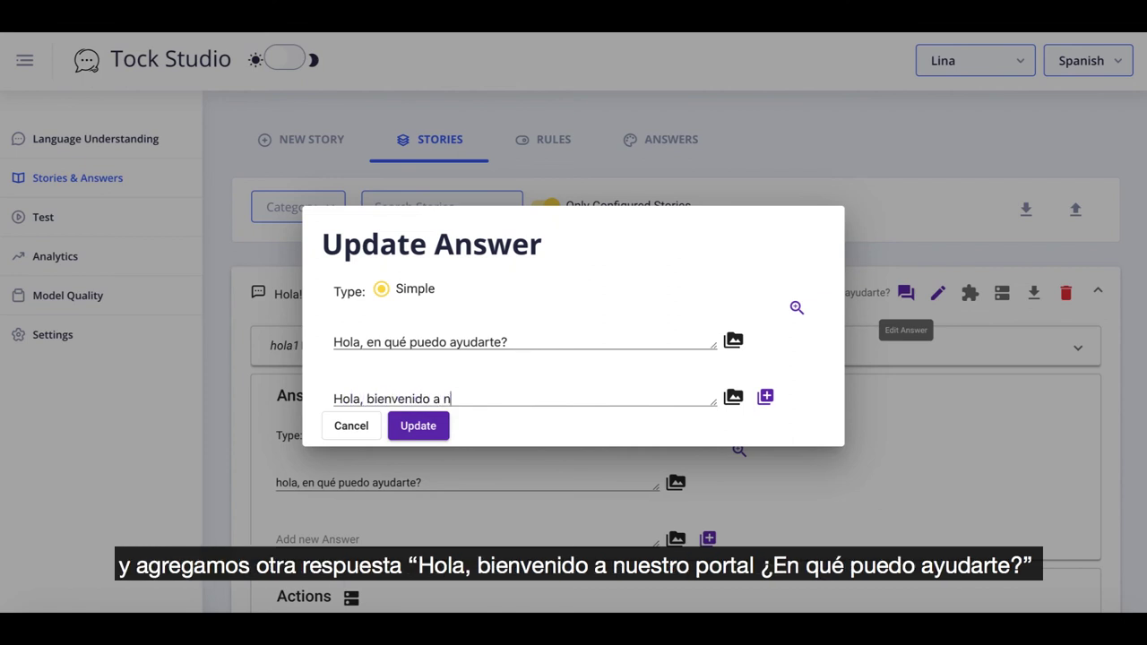
text(uestro portal, en qué puedo )
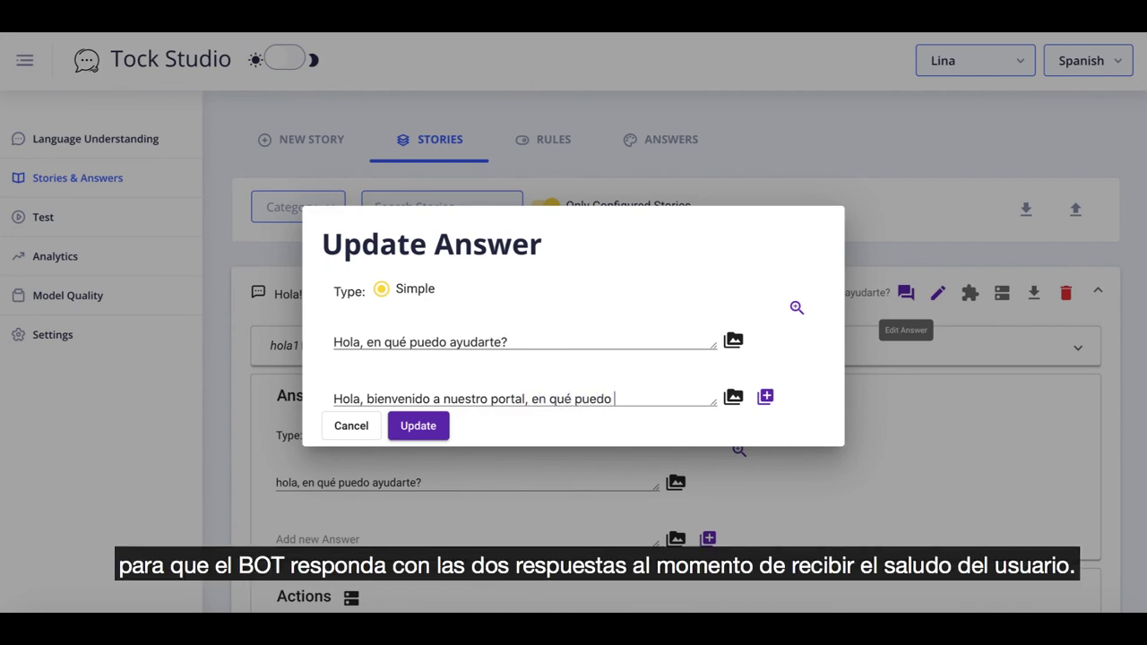
text(ayudarte?)
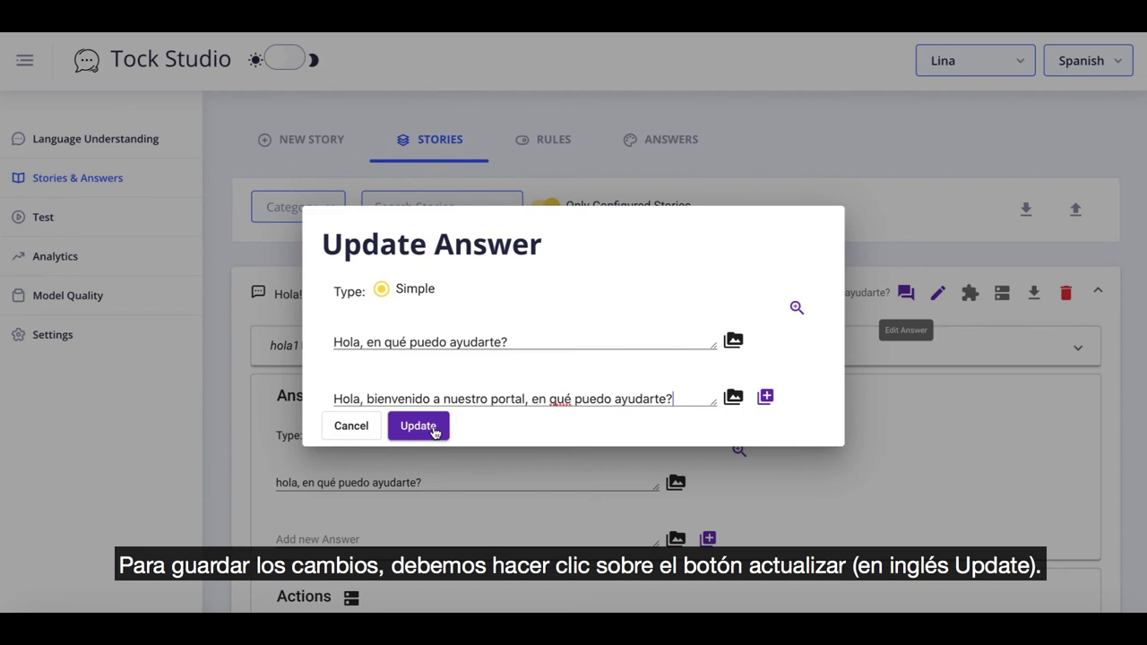
click(434, 429)
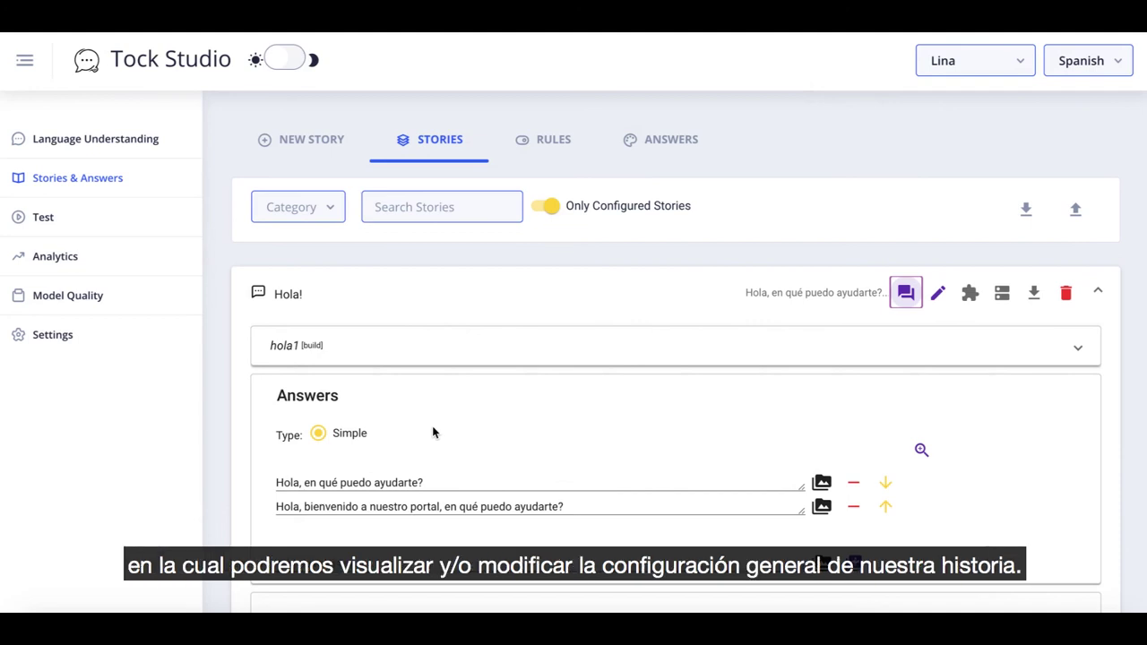
Set the Hola! story to trigger on Bot activation, describe it as 'Historia para saludar a los usuarios humanos del portal web', and save.
click(938, 294)
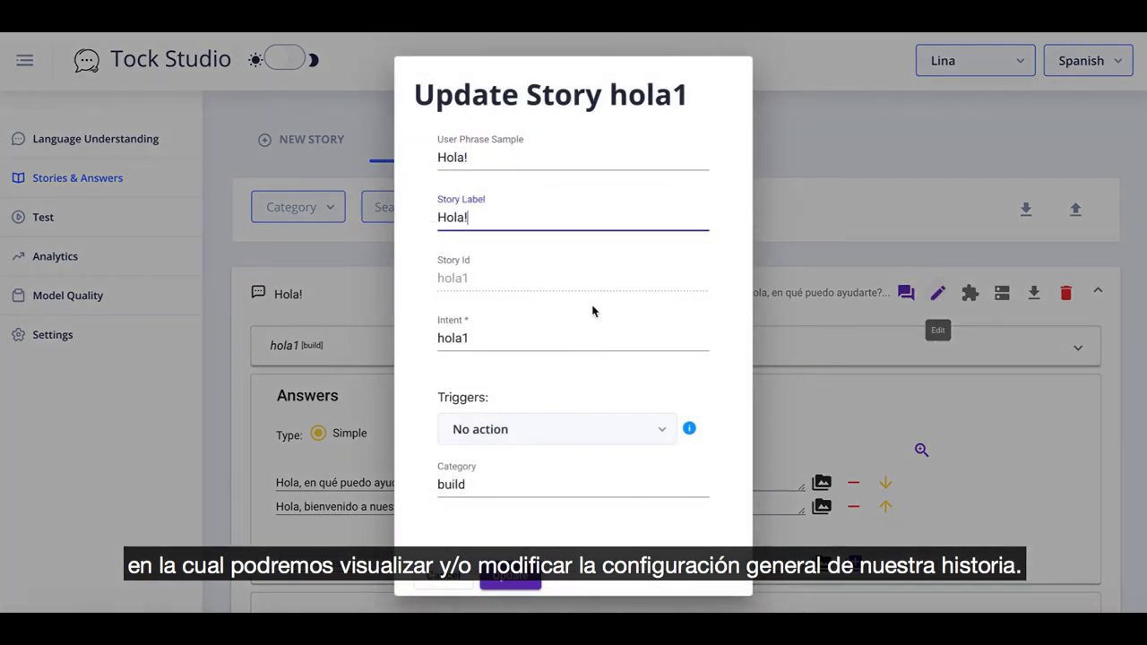
scroll(595, 313, down, 2)
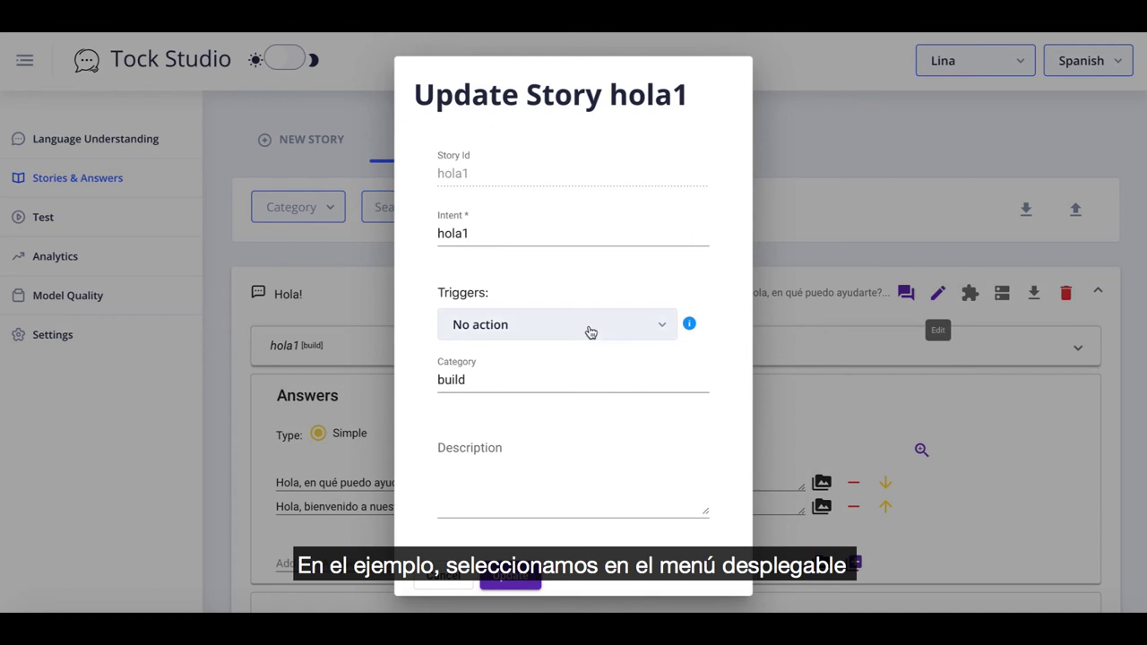
click(590, 331)
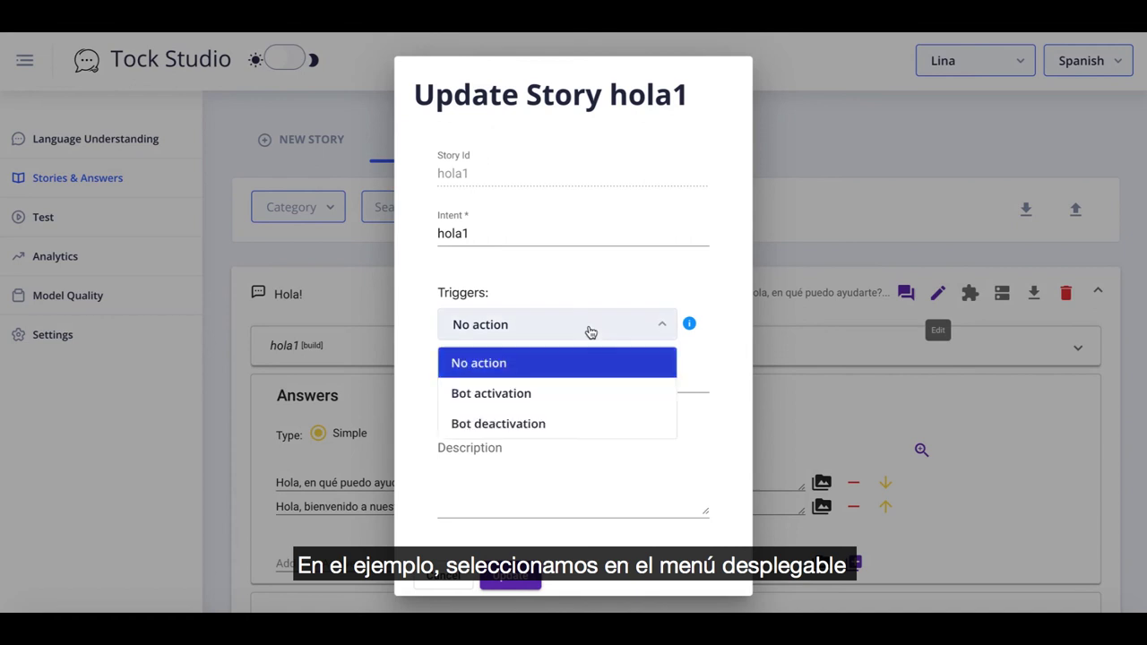
click(583, 399)
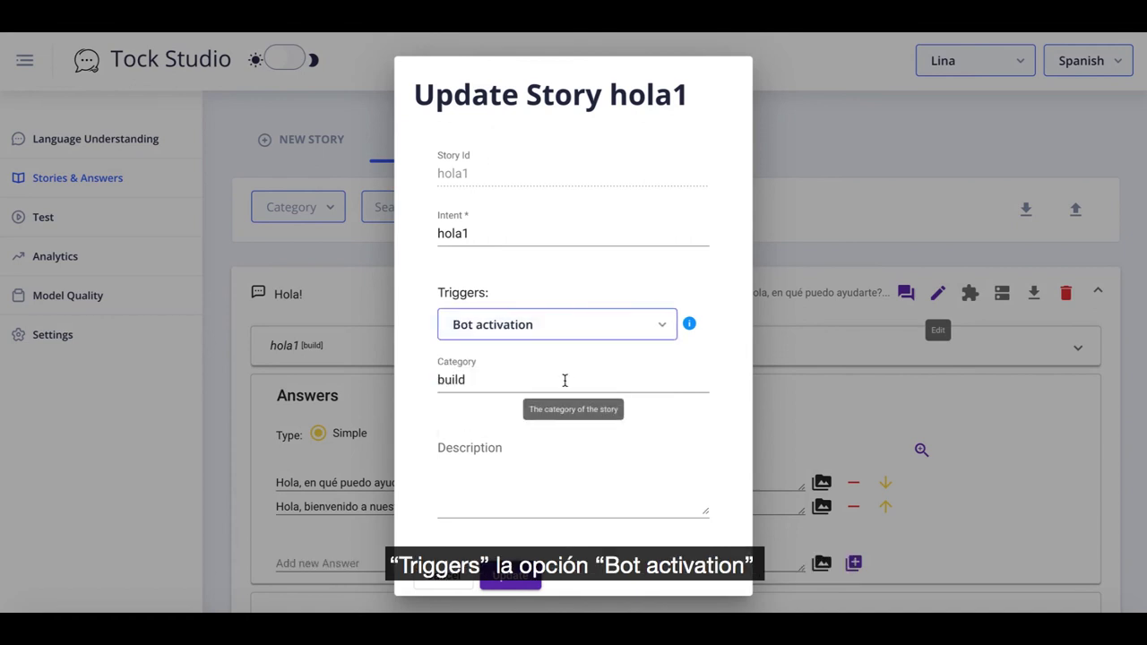
click(520, 473)
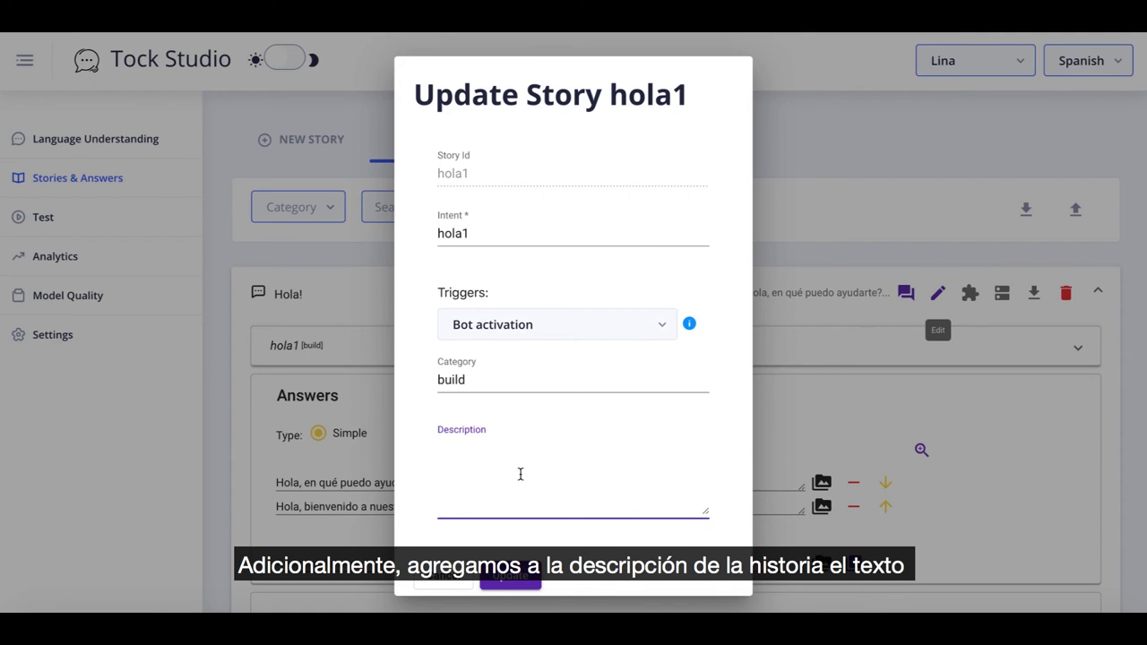
text(Historia para saludar a los usuarios humanos de)
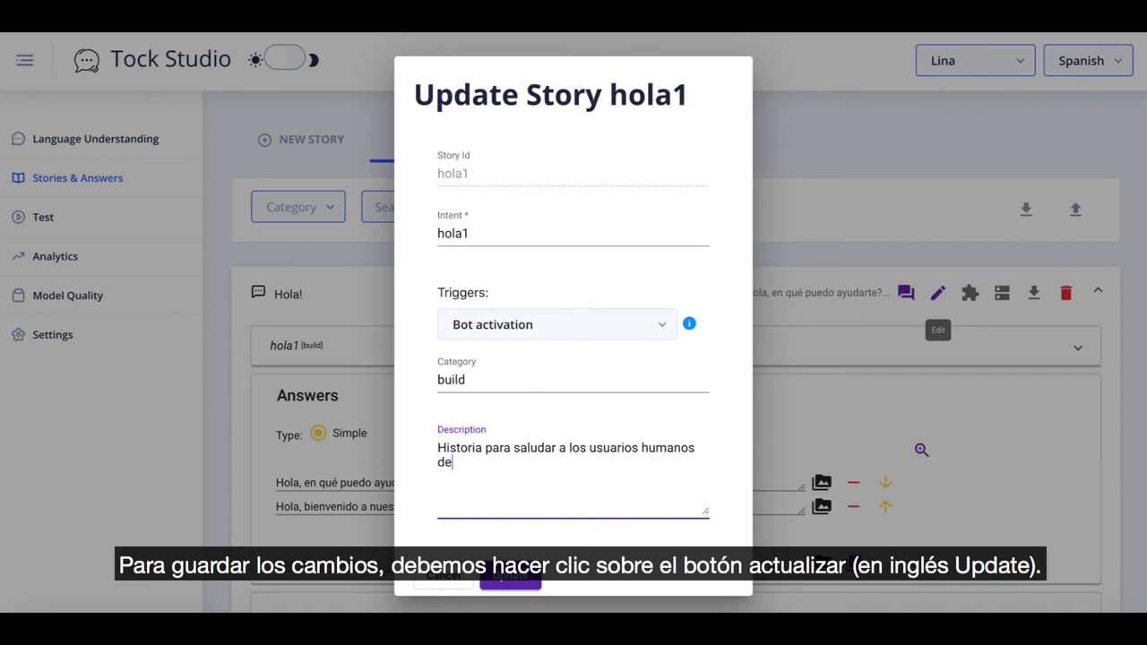
text(l portal web)
click(513, 583)
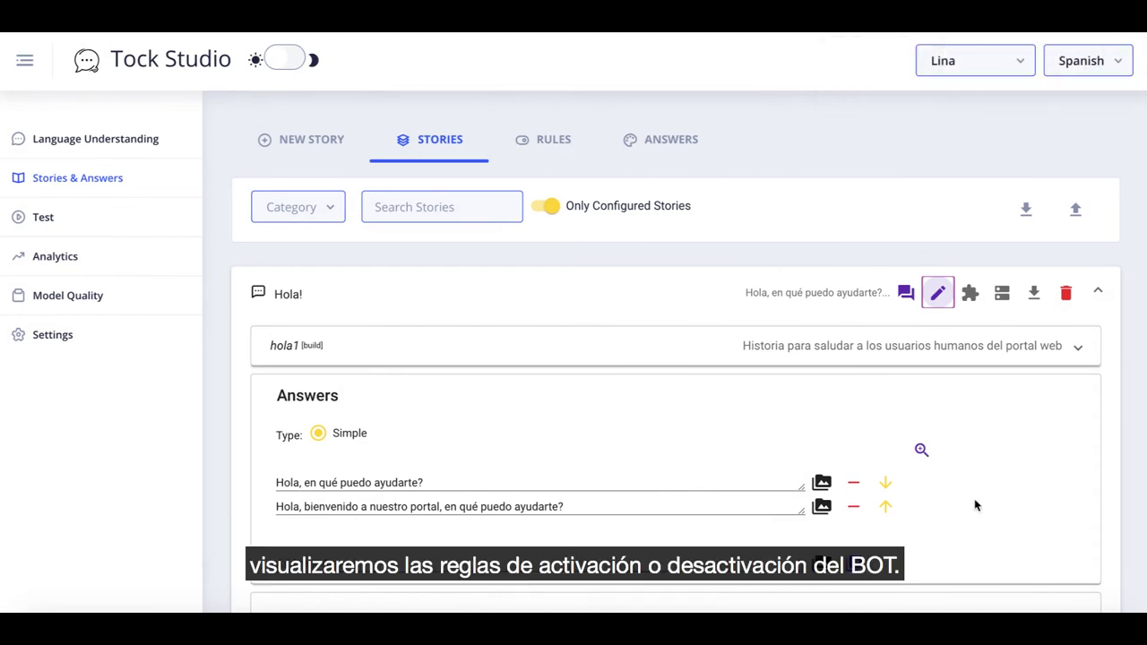
scroll(974, 498, down, 5)
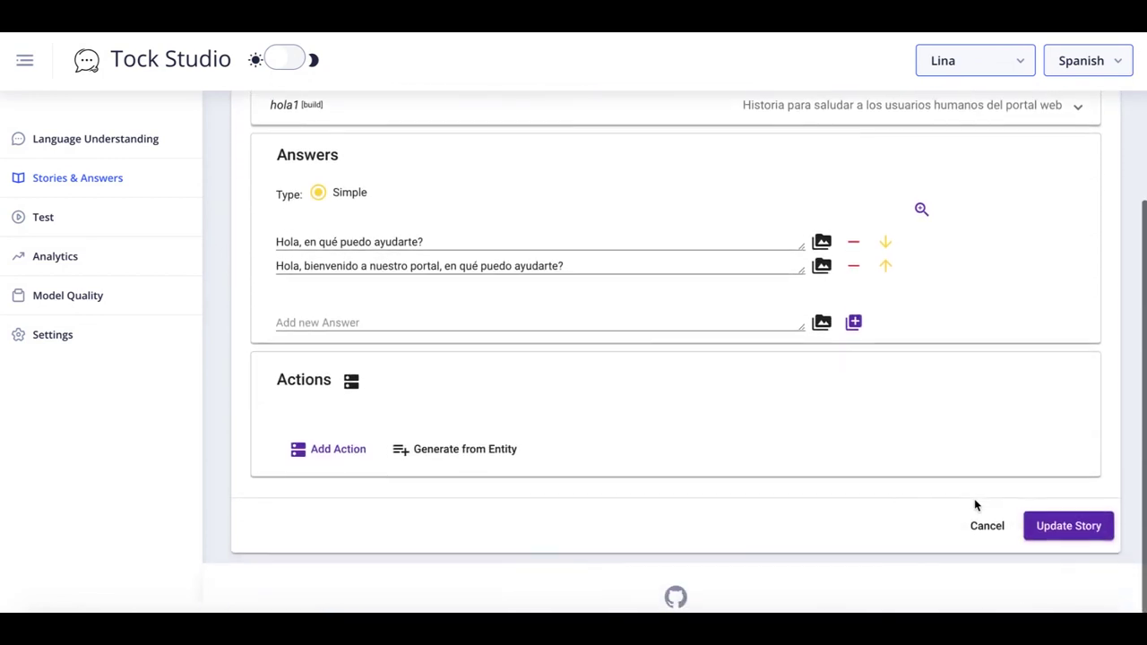
click(1081, 530)
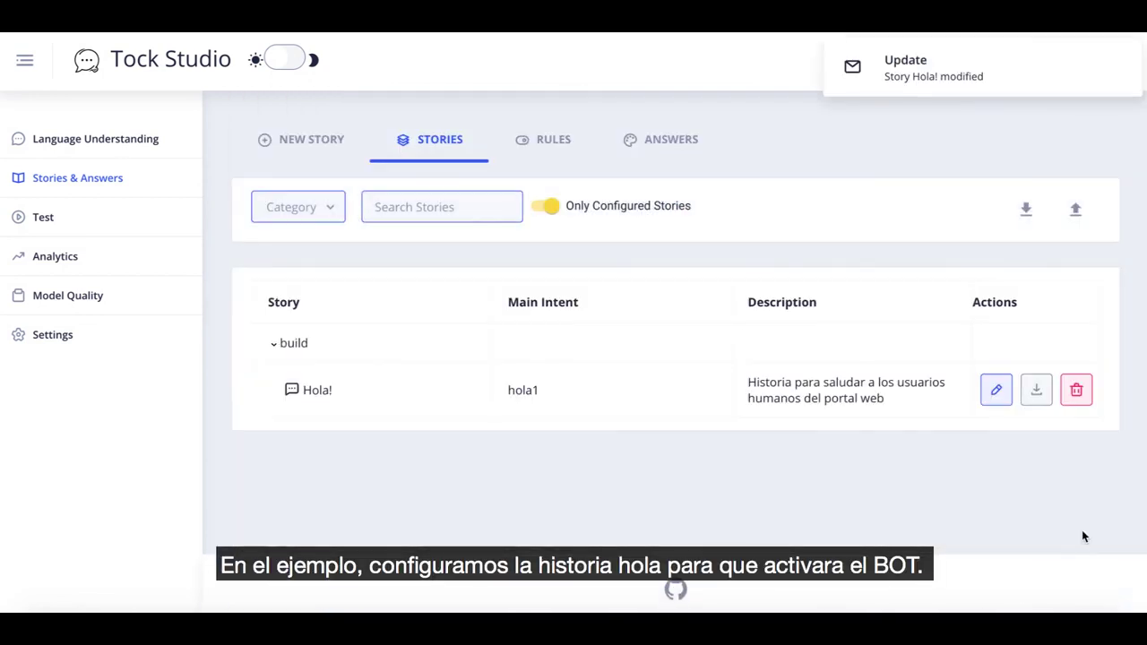
Check Hola! among the activation rules, review the answers list, then go to Test the Bot.
click(552, 145)
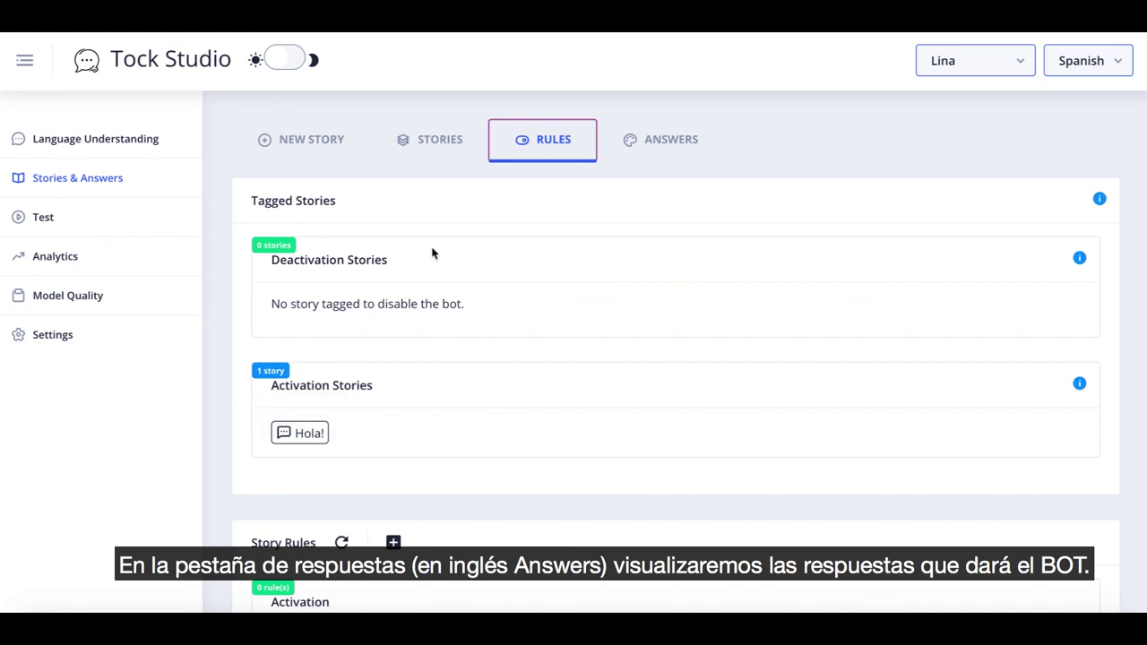
click(670, 150)
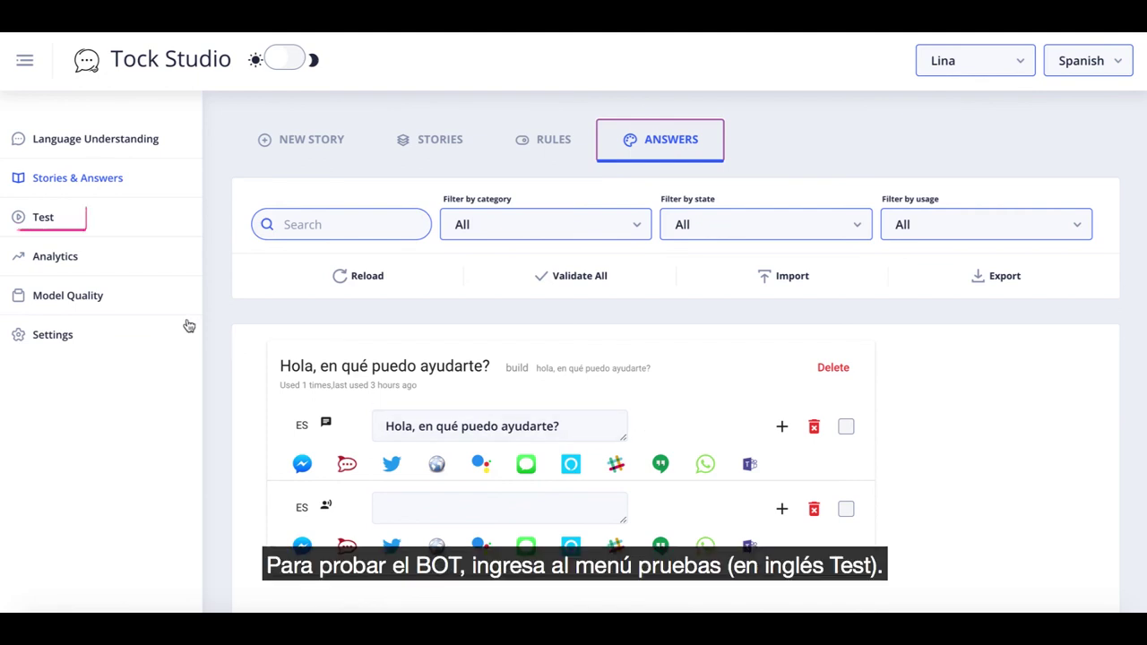
click(63, 224)
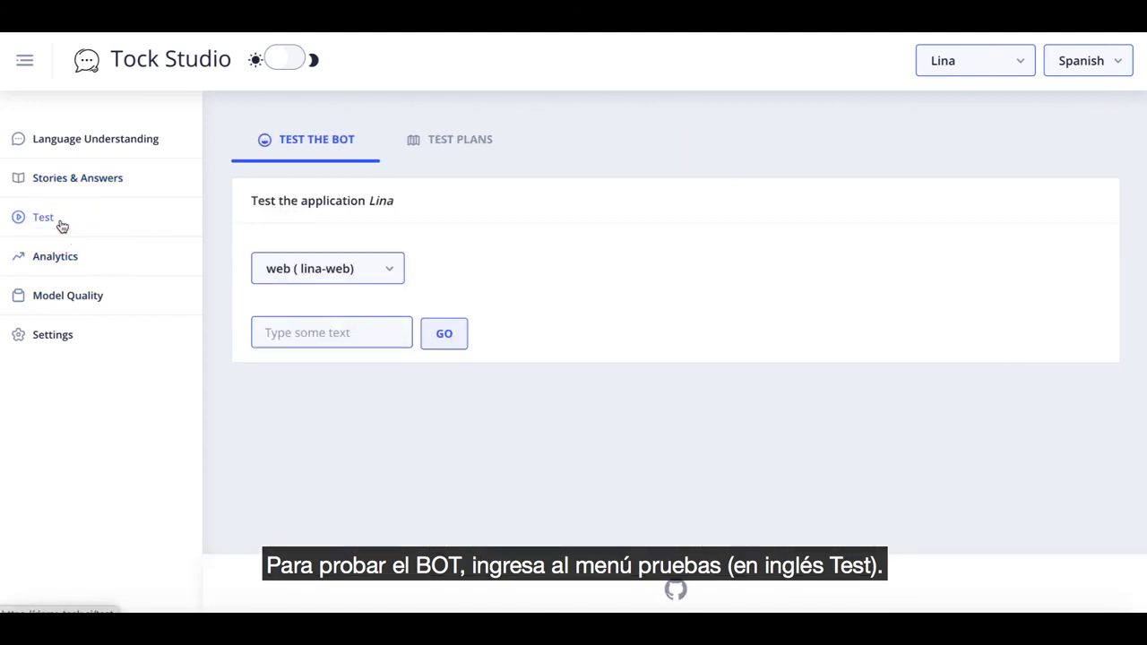
Send 'Hola!' to the Lina bot in the test chat.
click(305, 332)
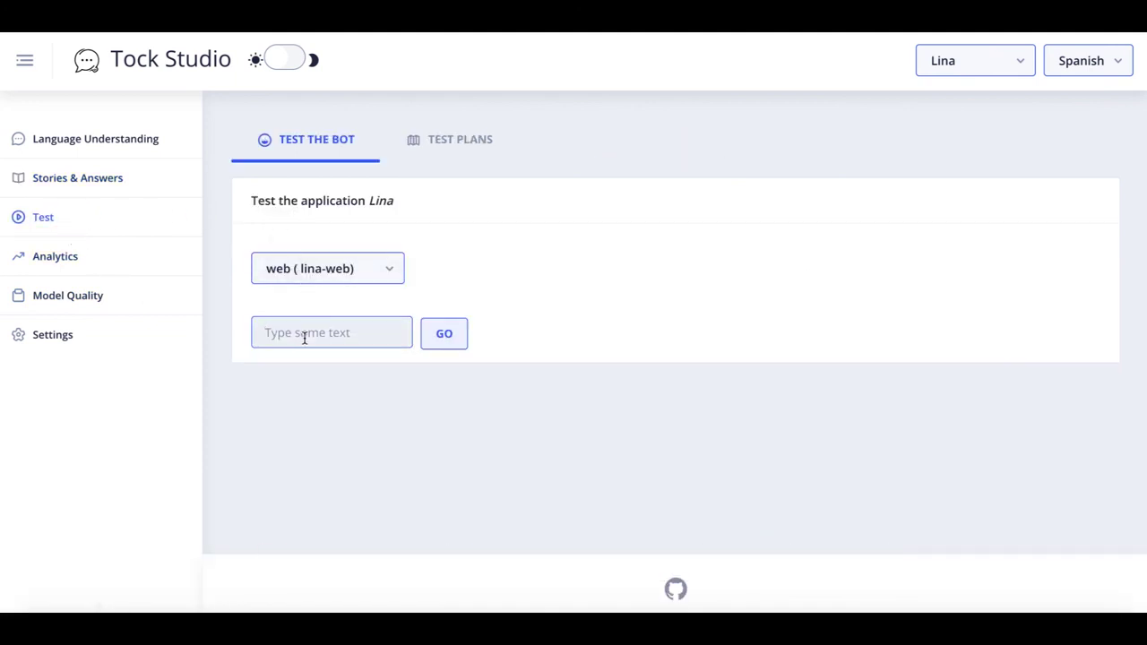
text(Hola!)
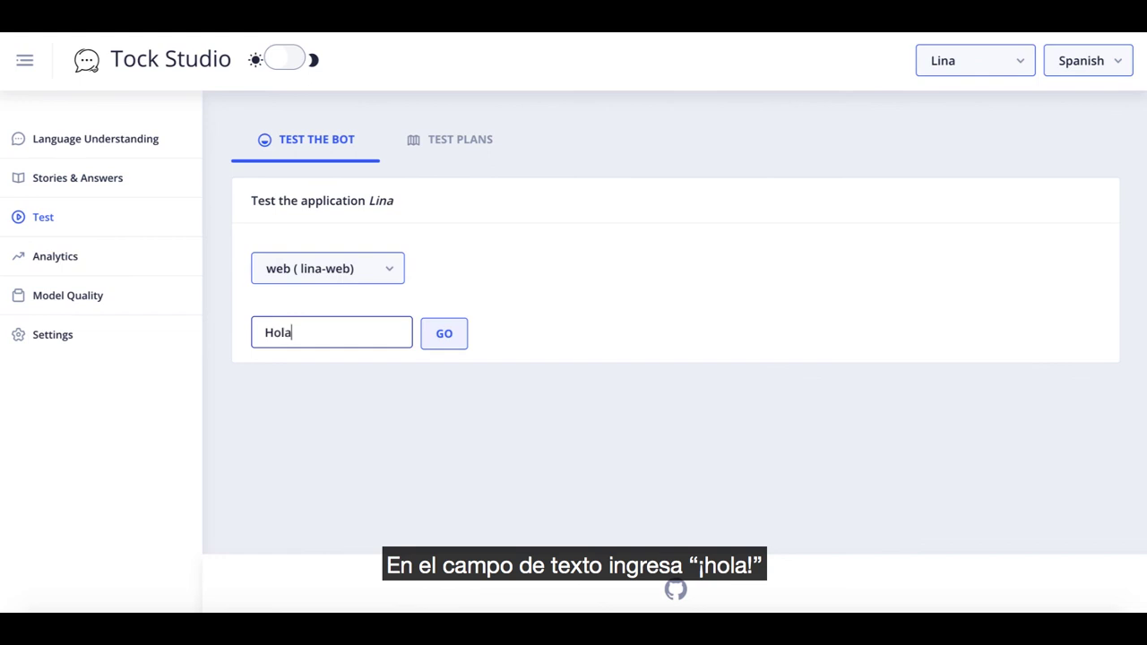
click(459, 342)
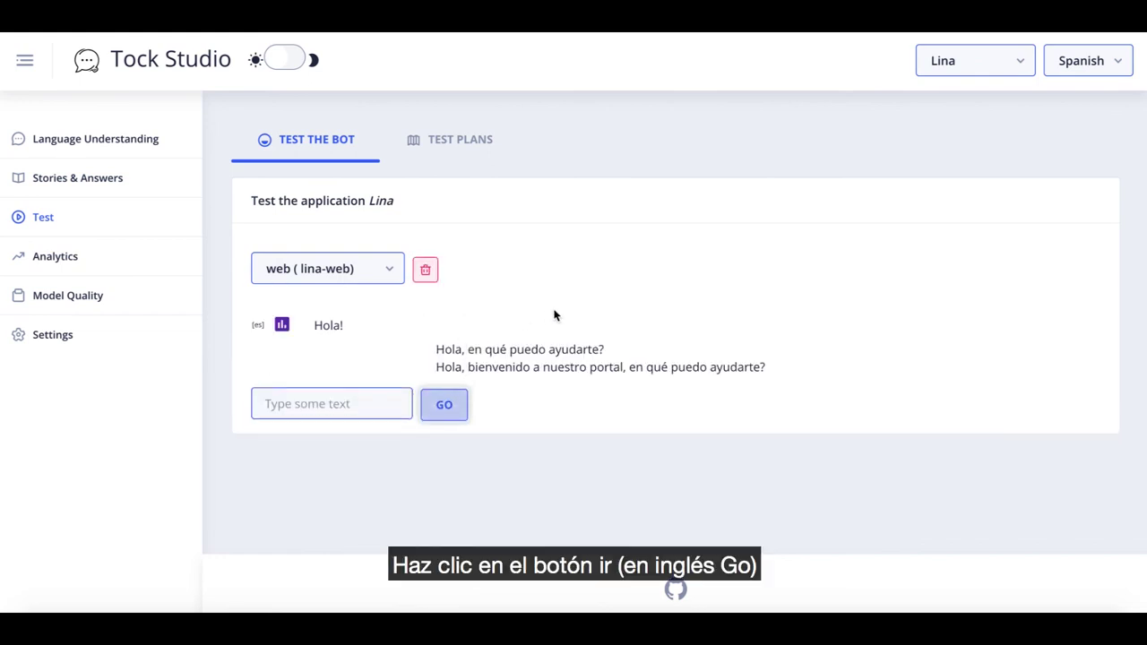